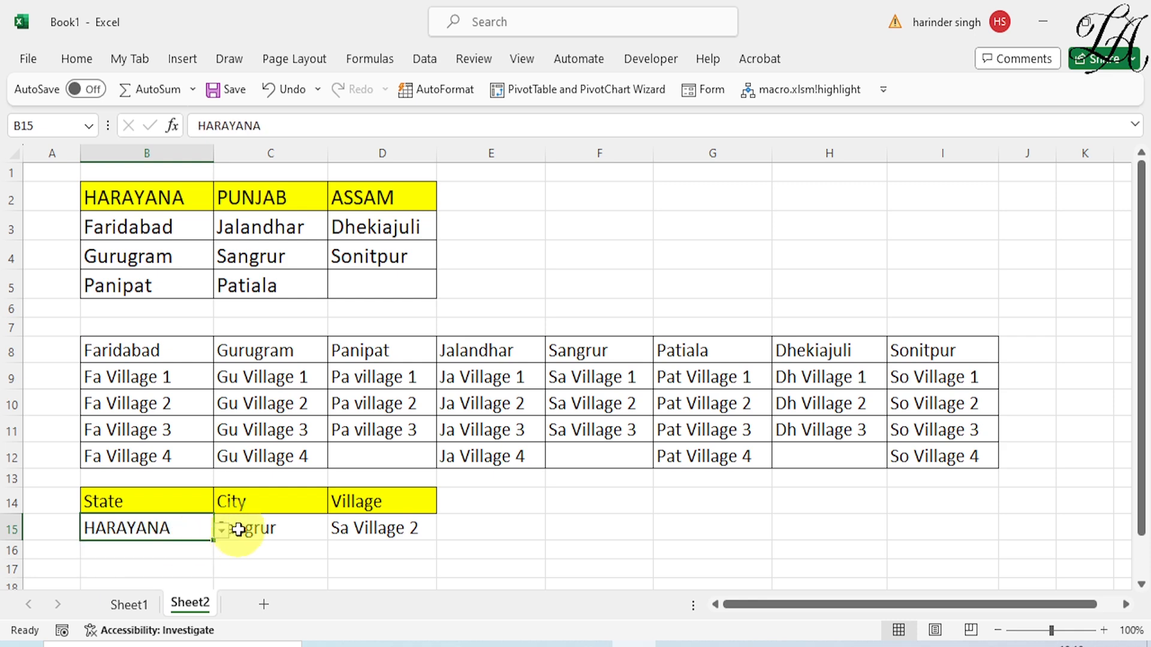
# Choose Gurugram as the city in C15 and pick one of its villages in D15 from the dependent dropdowns
pyautogui.click(336, 530)
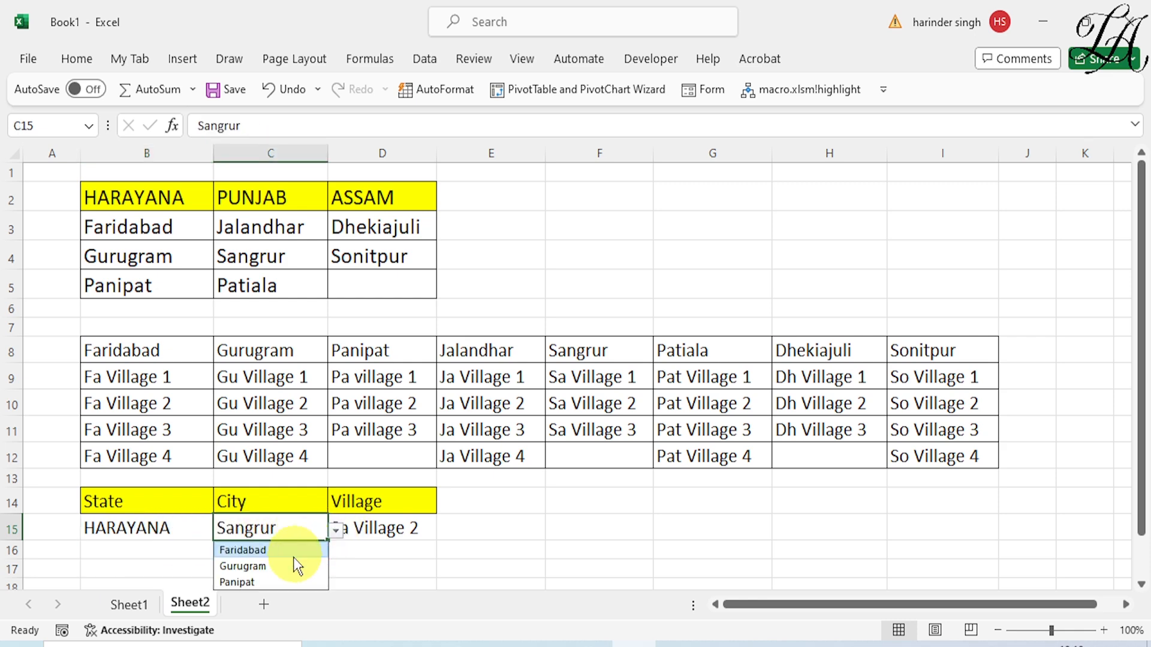
pyautogui.click(271, 564)
pyautogui.click(407, 529)
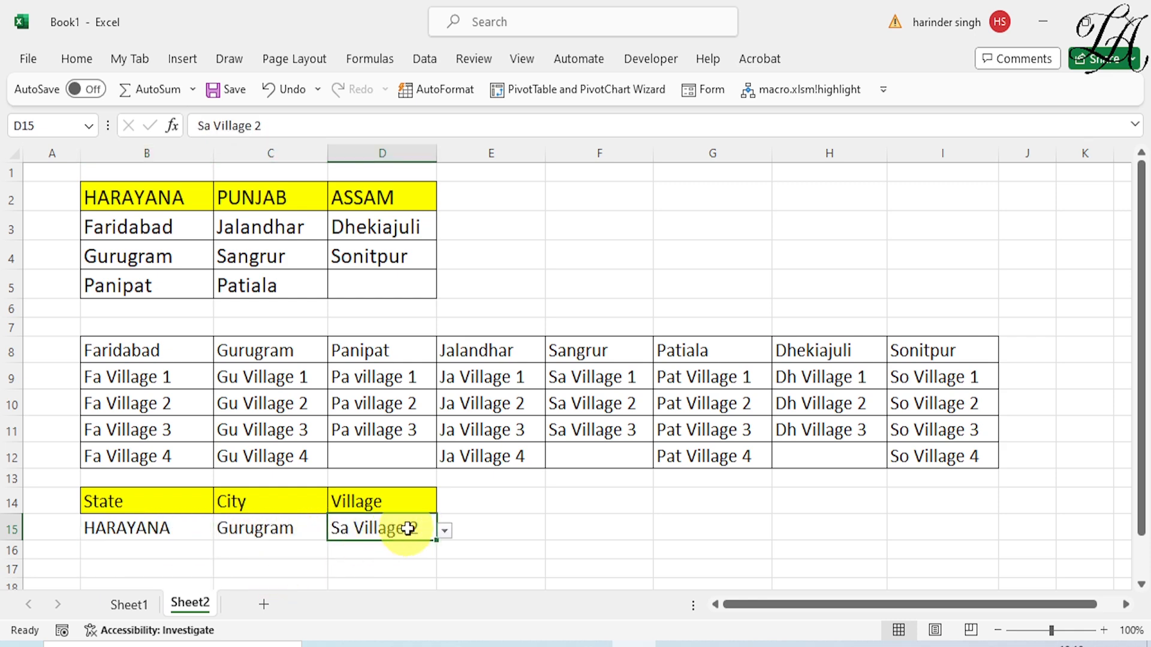
pyautogui.click(444, 531)
pyautogui.click(383, 566)
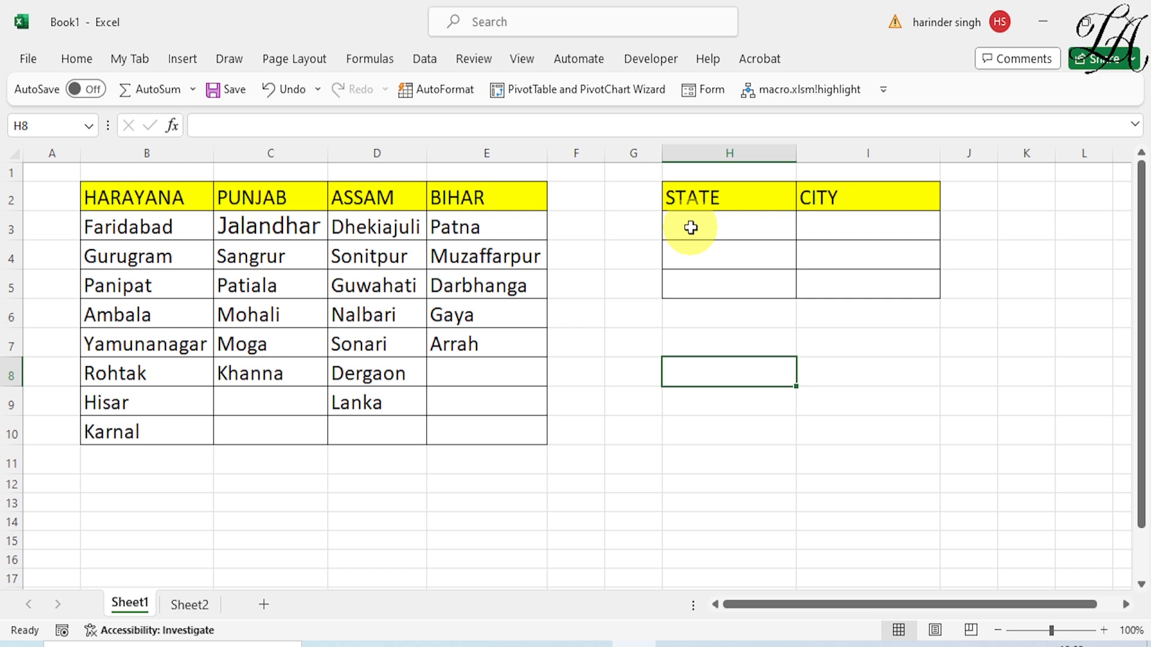
# Add list data validation to the STATE cells H3:H5, using the state headers =$B$2:$E$2 as the source
pyautogui.moveTo(691, 228); pyautogui.dragTo(698, 277)
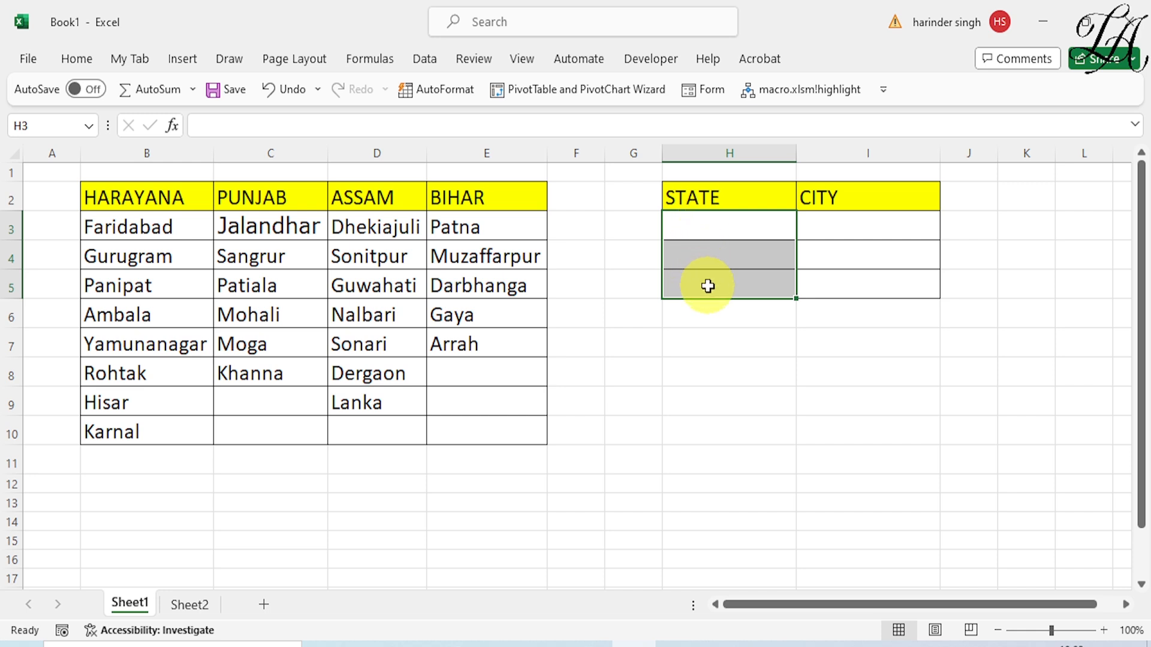
pyautogui.click(426, 60)
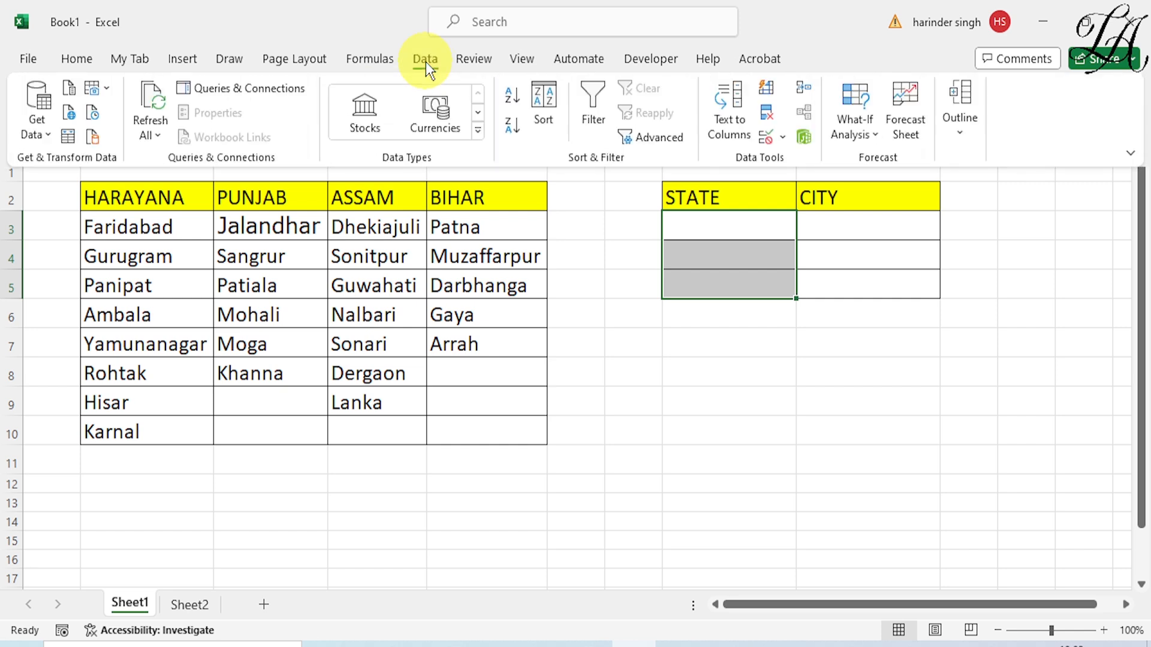
pyautogui.click(779, 136)
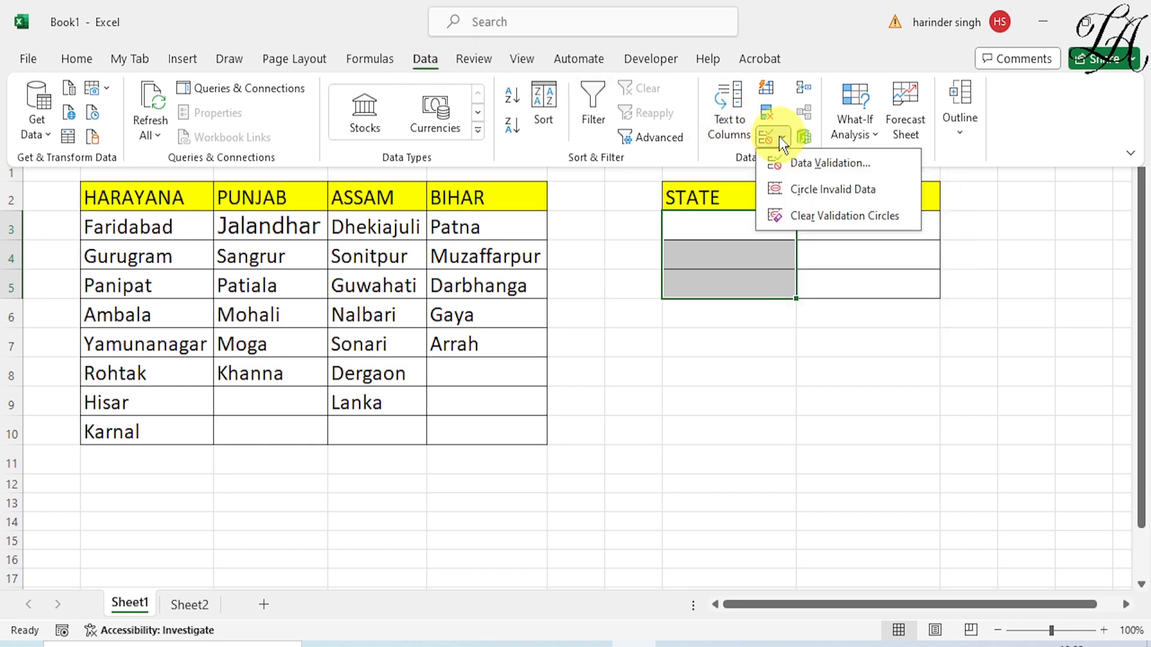
pyautogui.click(803, 160)
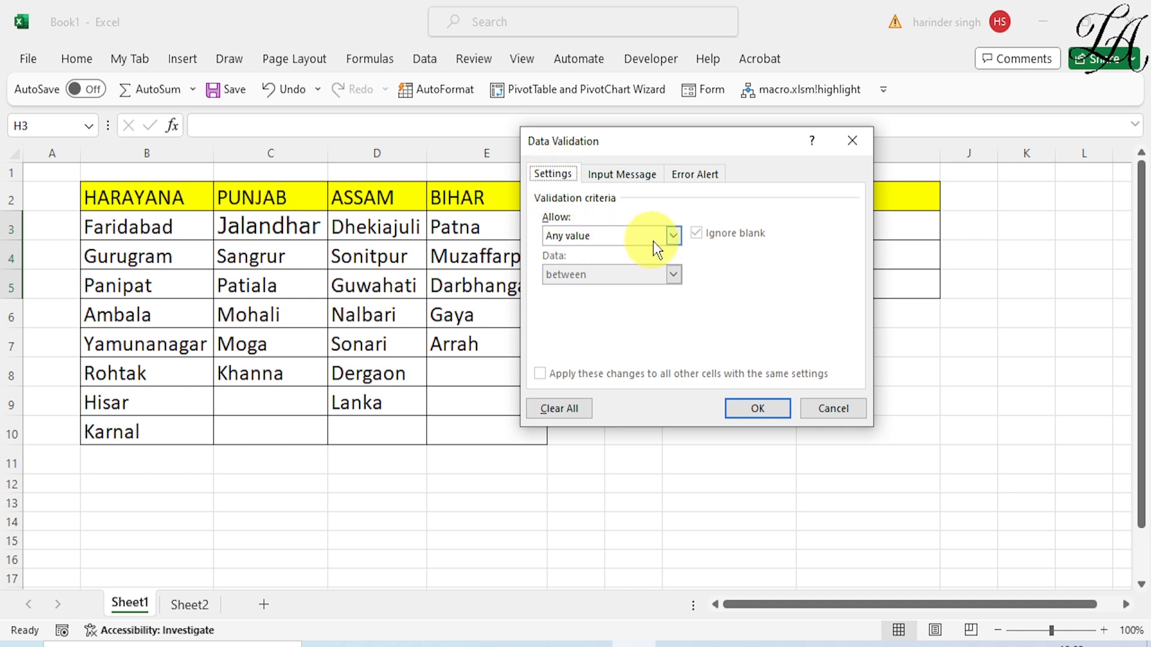
pyautogui.click(674, 238)
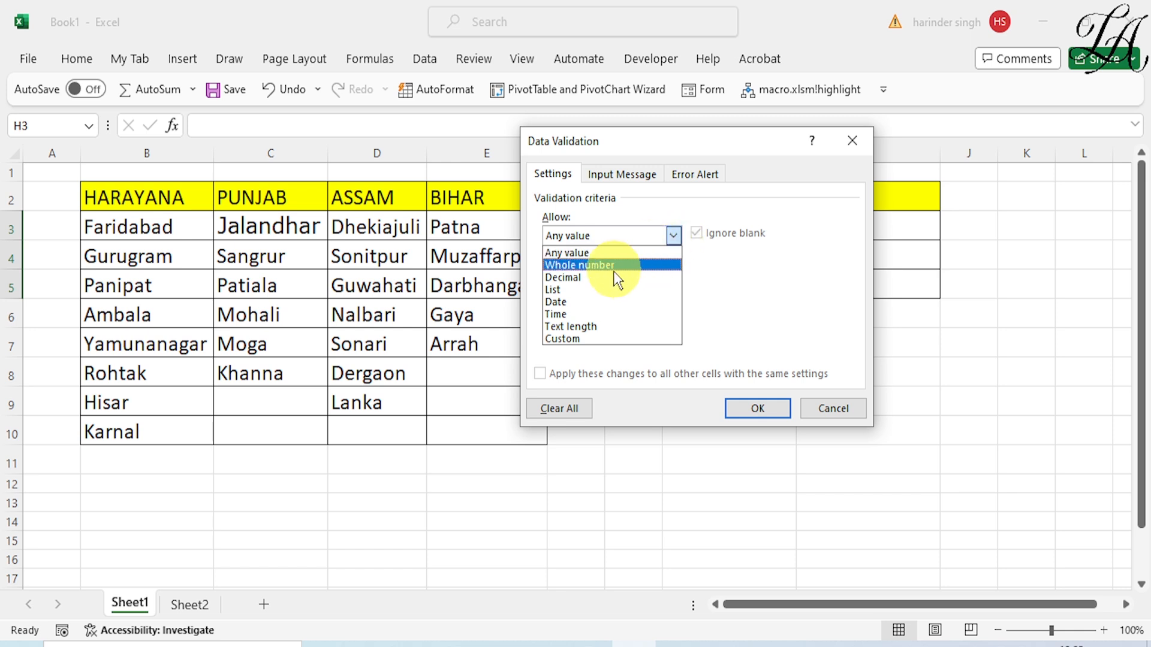
pyautogui.click(593, 289)
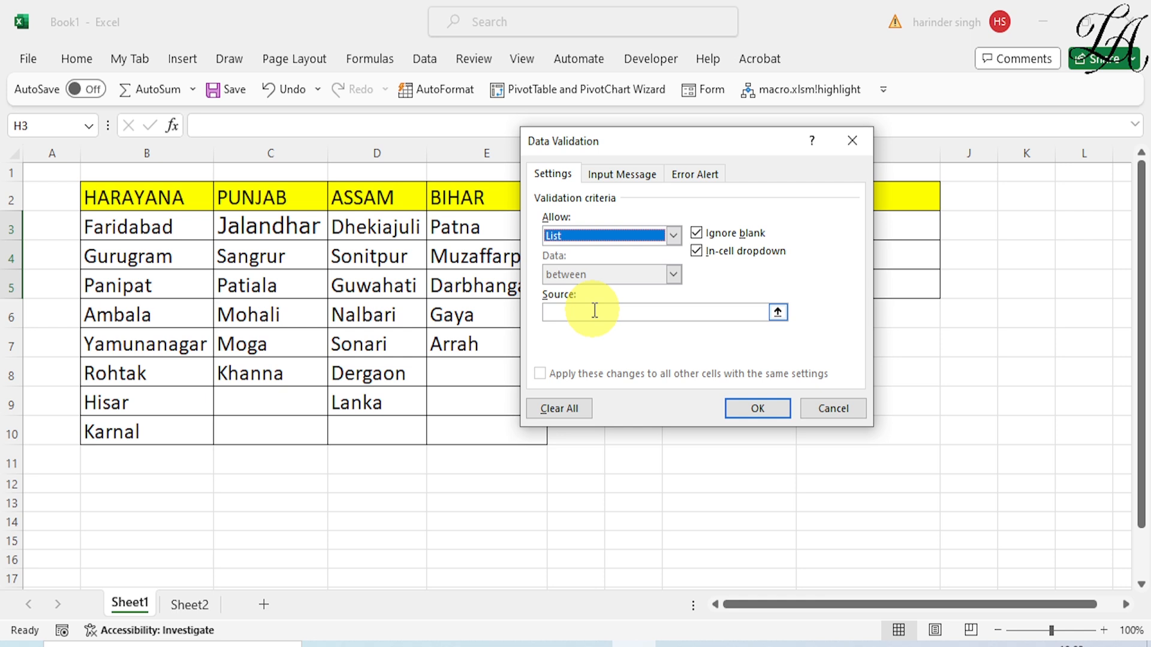
pyautogui.click(594, 310)
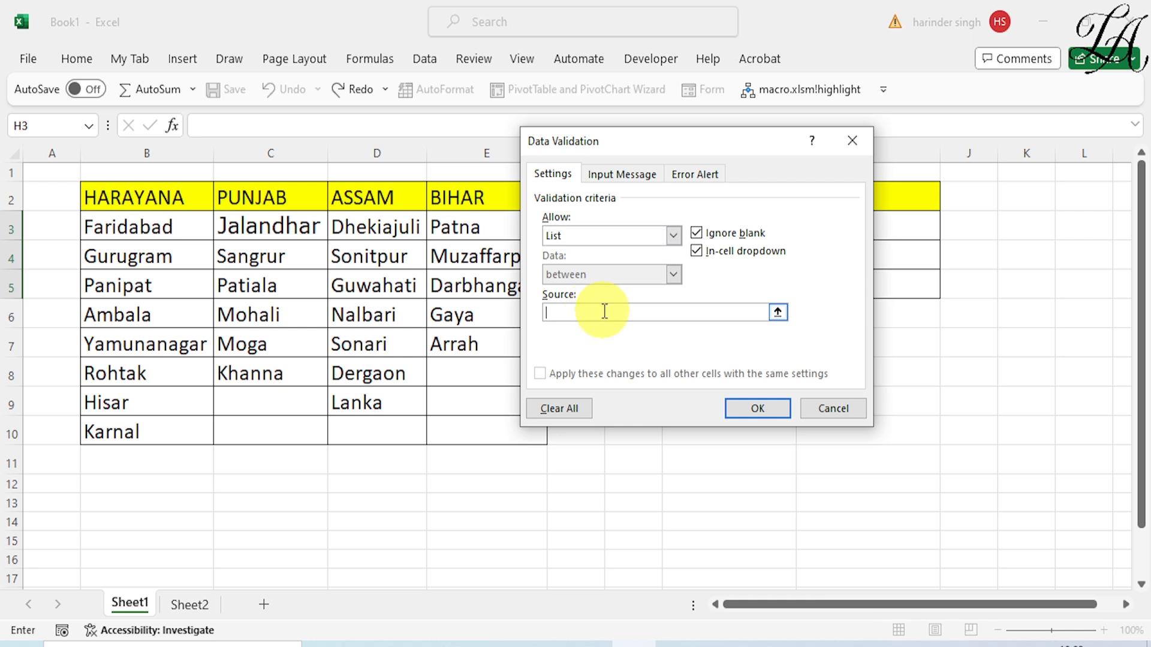
pyautogui.moveTo(172, 200); pyautogui.dragTo(471, 204)
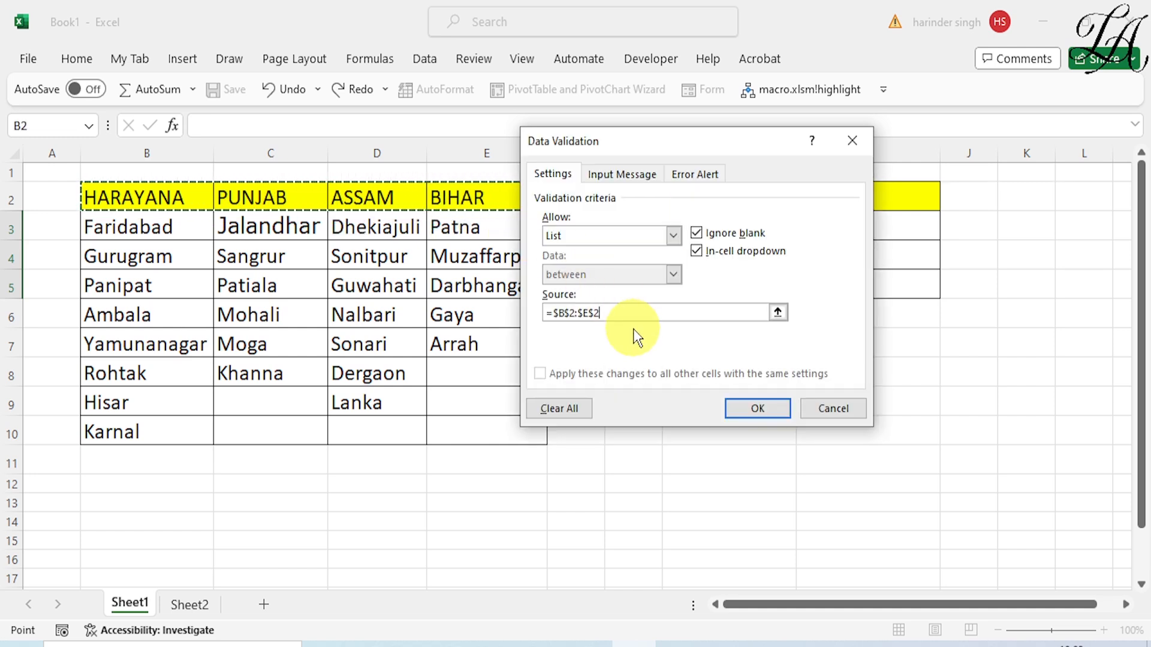
pyautogui.click(772, 410)
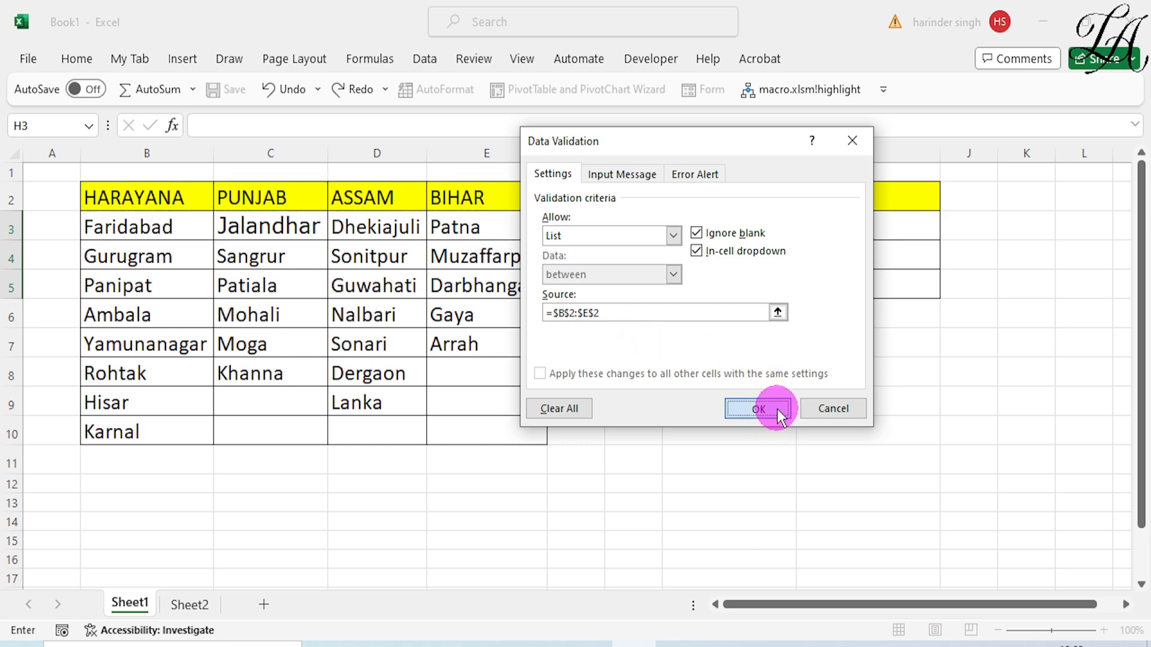
# Choose PUNJAB from the state dropdown in H3 and fill it down to H5
pyautogui.click(807, 235)
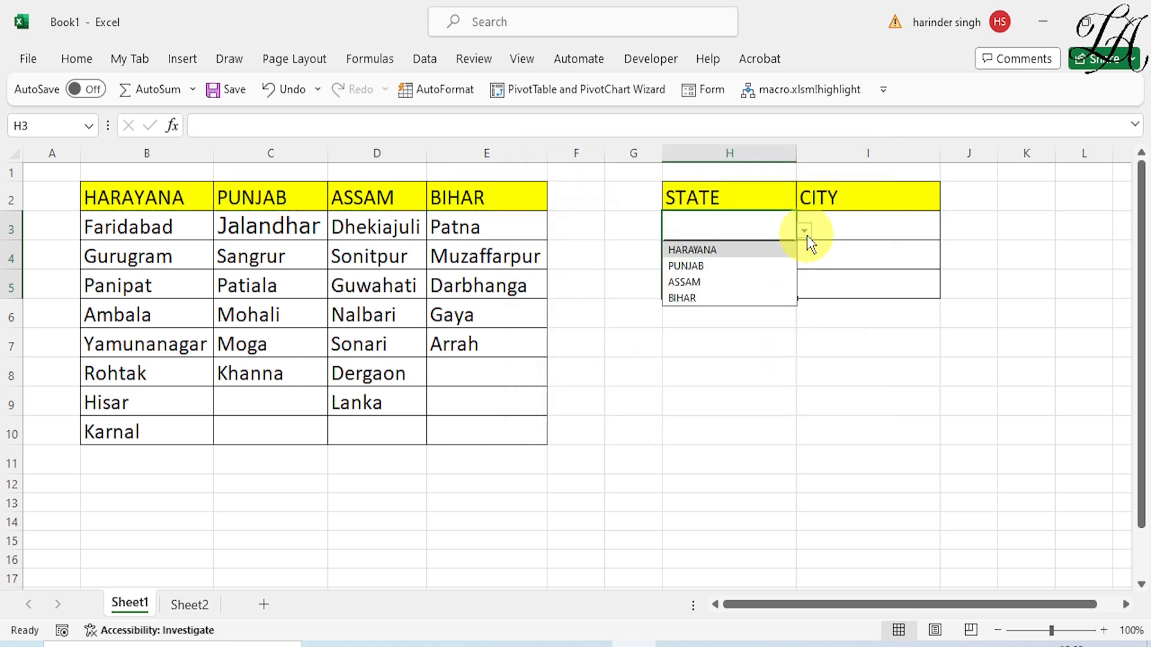
pyautogui.click(688, 267)
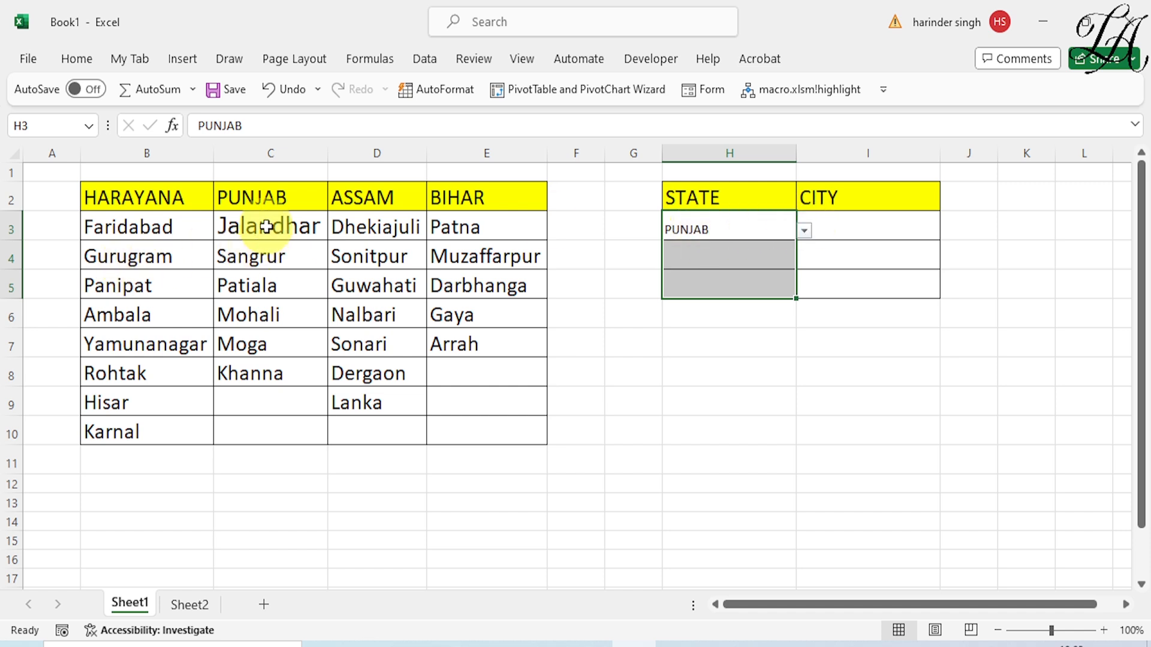
pyautogui.click(855, 228)
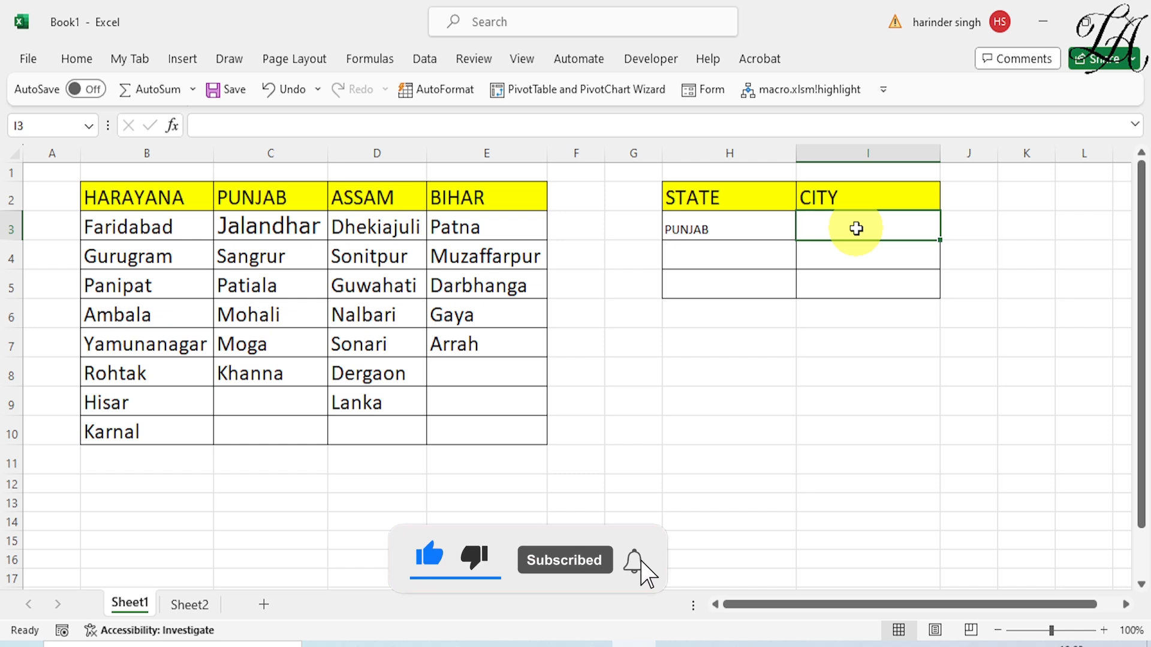
pyautogui.click(714, 228)
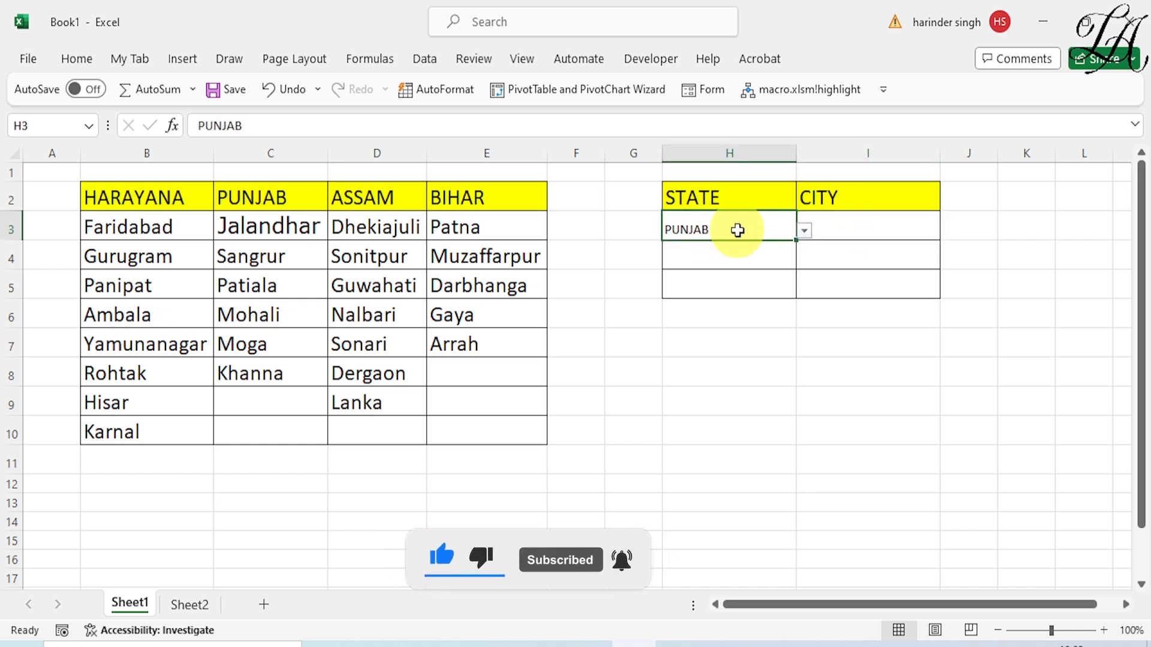
pyautogui.moveTo(796, 240); pyautogui.dragTo(794, 298)
# Set the state in H4 to HARAYANA and the state in H5 to BIHAR using their dropdowns
pyautogui.click(772, 259)
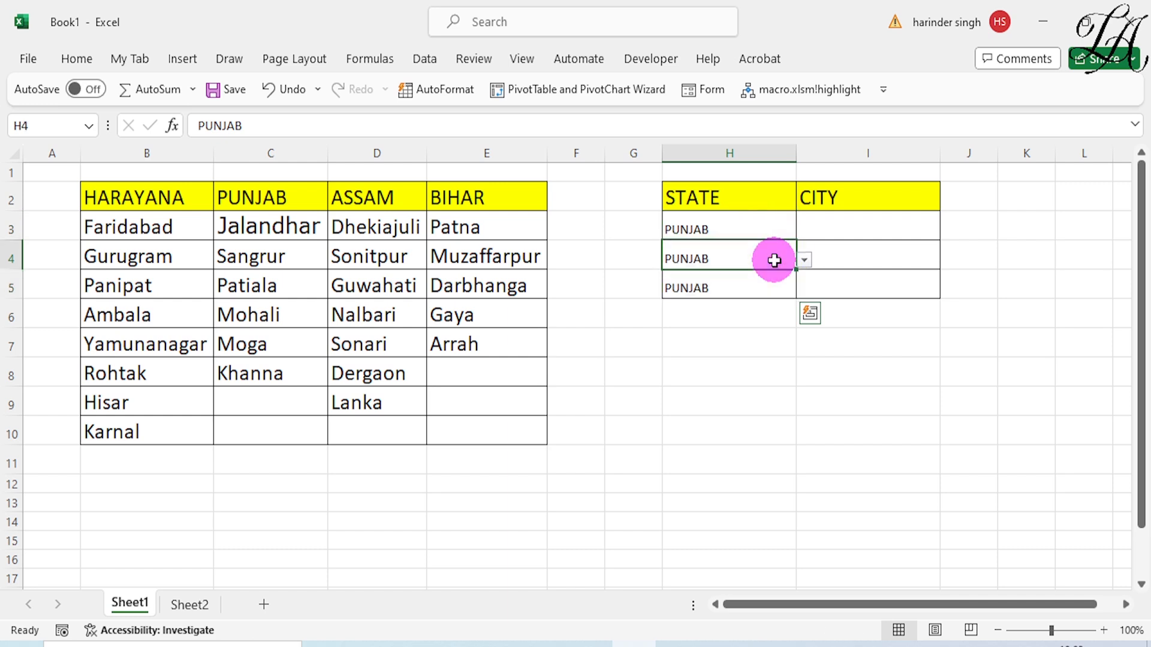
pyautogui.click(804, 261)
pyautogui.click(729, 282)
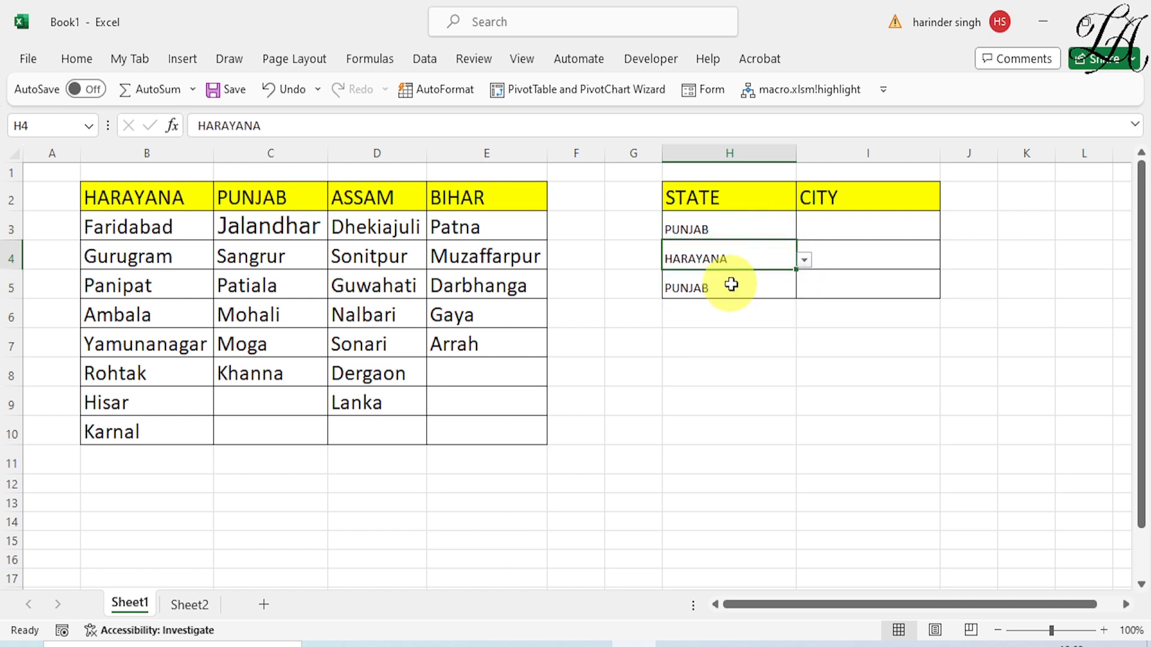
pyautogui.click(786, 286)
pyautogui.click(804, 291)
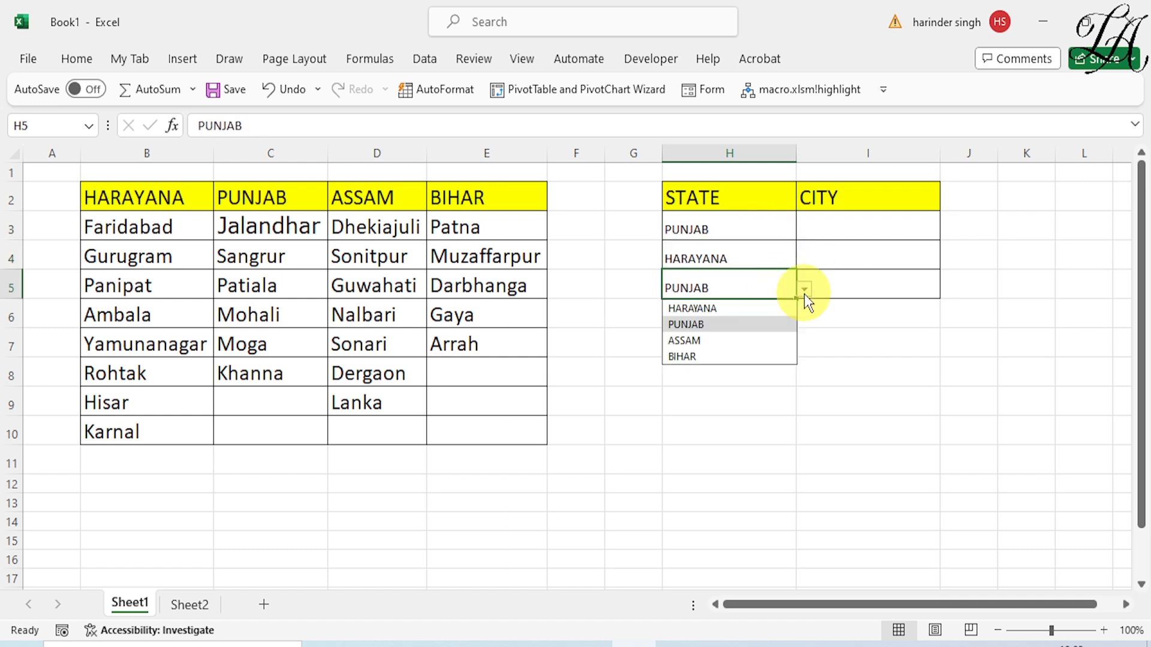
pyautogui.click(734, 356)
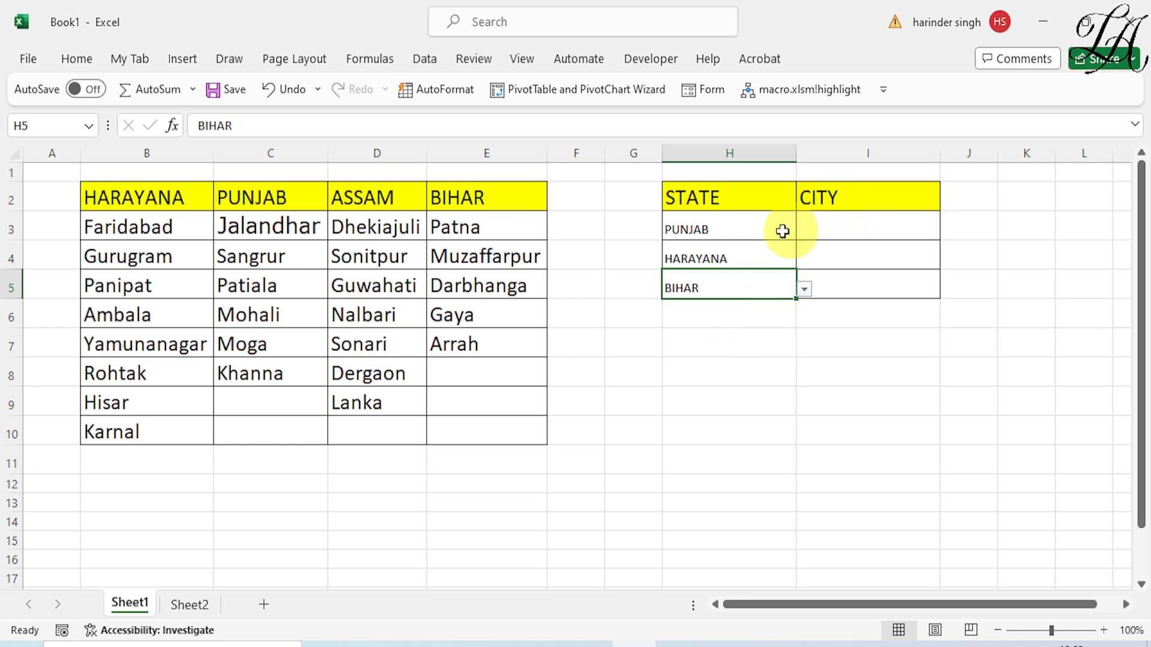
# Convert the state and city range B2:E10 into a table with headers
pyautogui.click(817, 228)
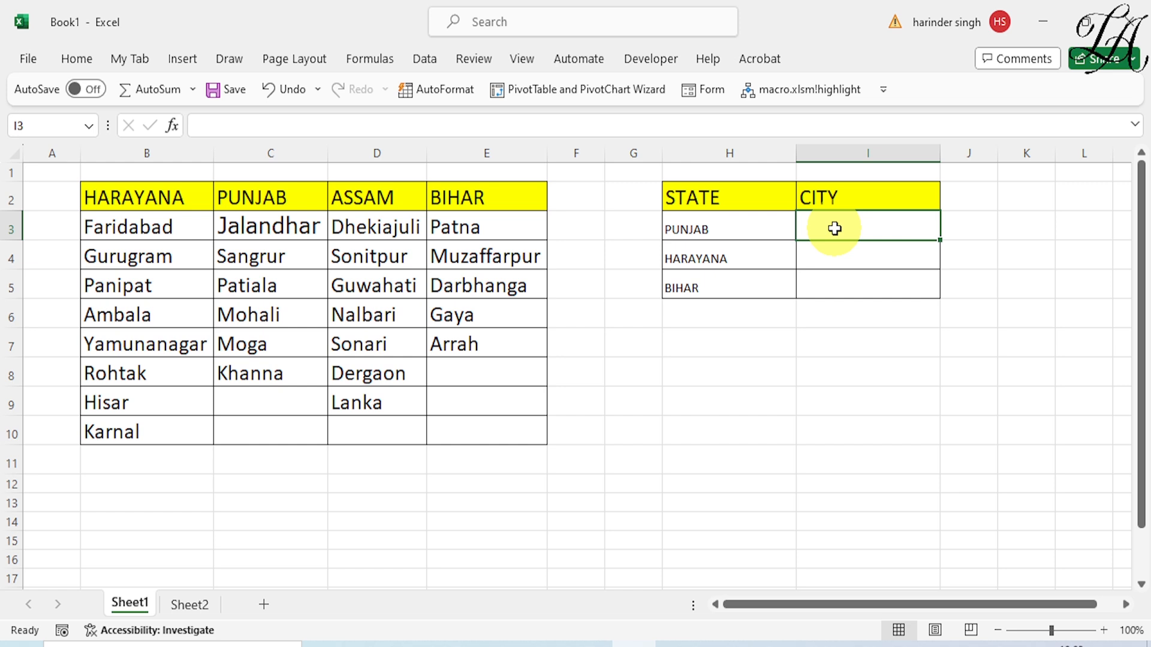
pyautogui.click(303, 261)
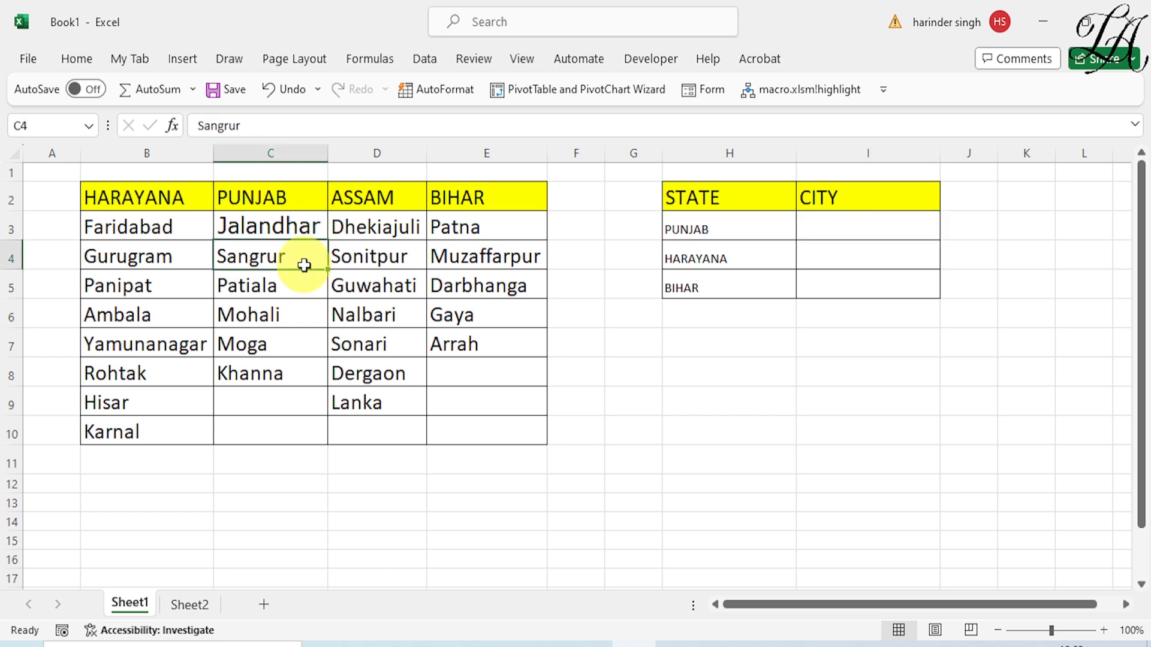
pyautogui.hotkey('ctrl', 'a')
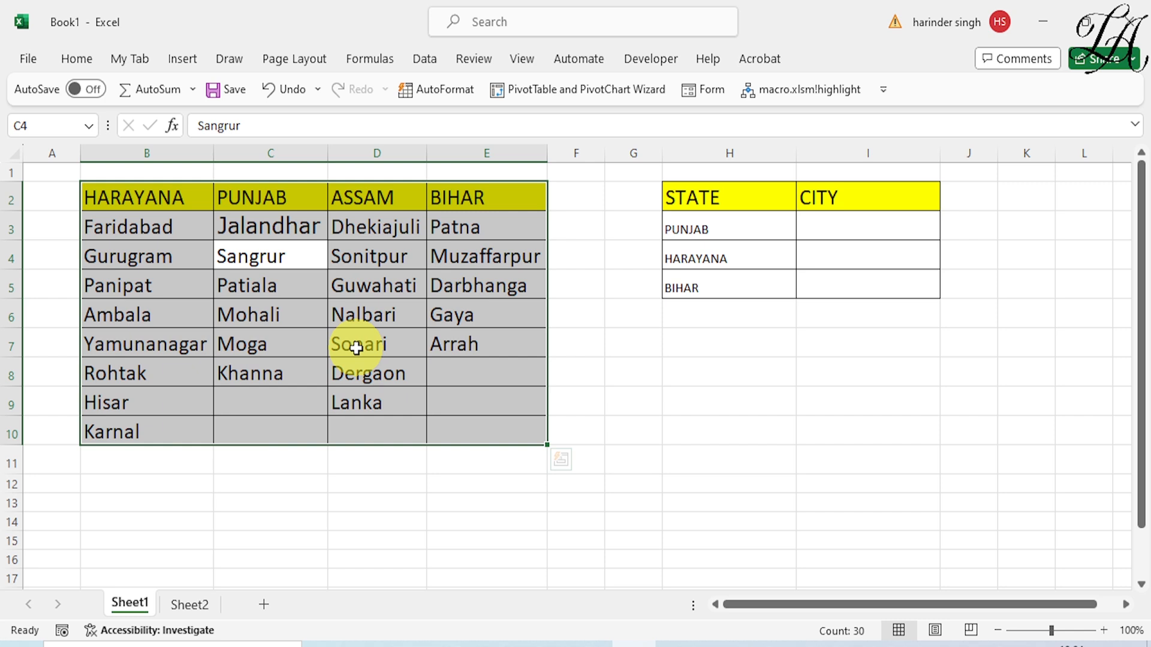
pyautogui.hotkey('ctrl', 't')
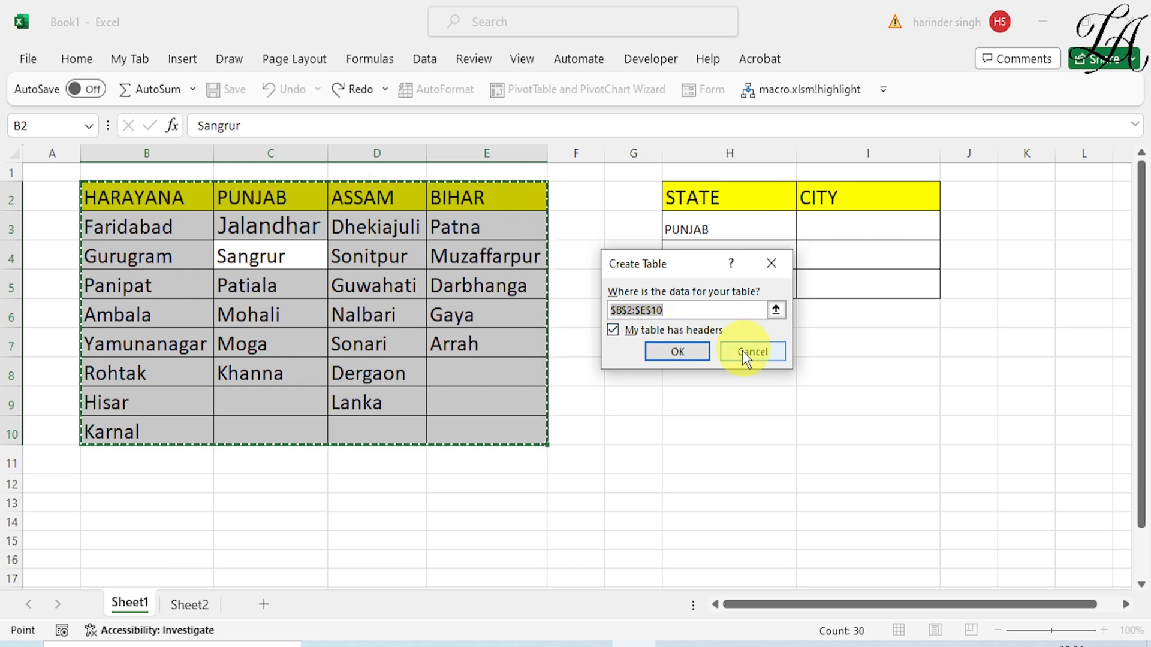
pyautogui.click(676, 351)
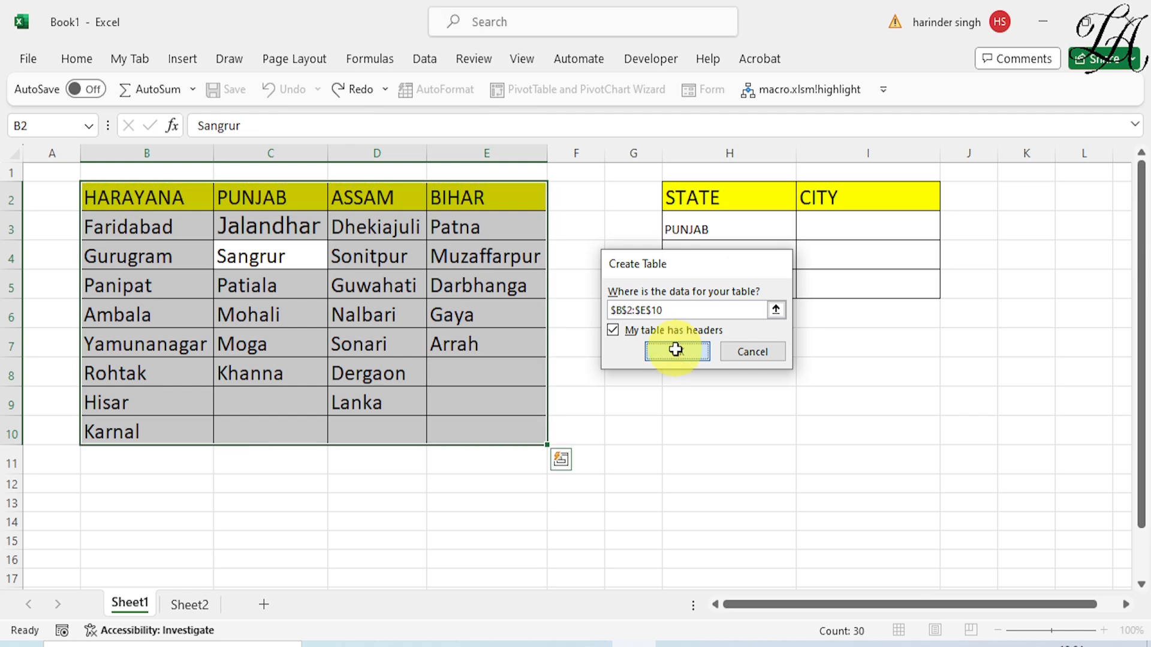
pyautogui.click(347, 351)
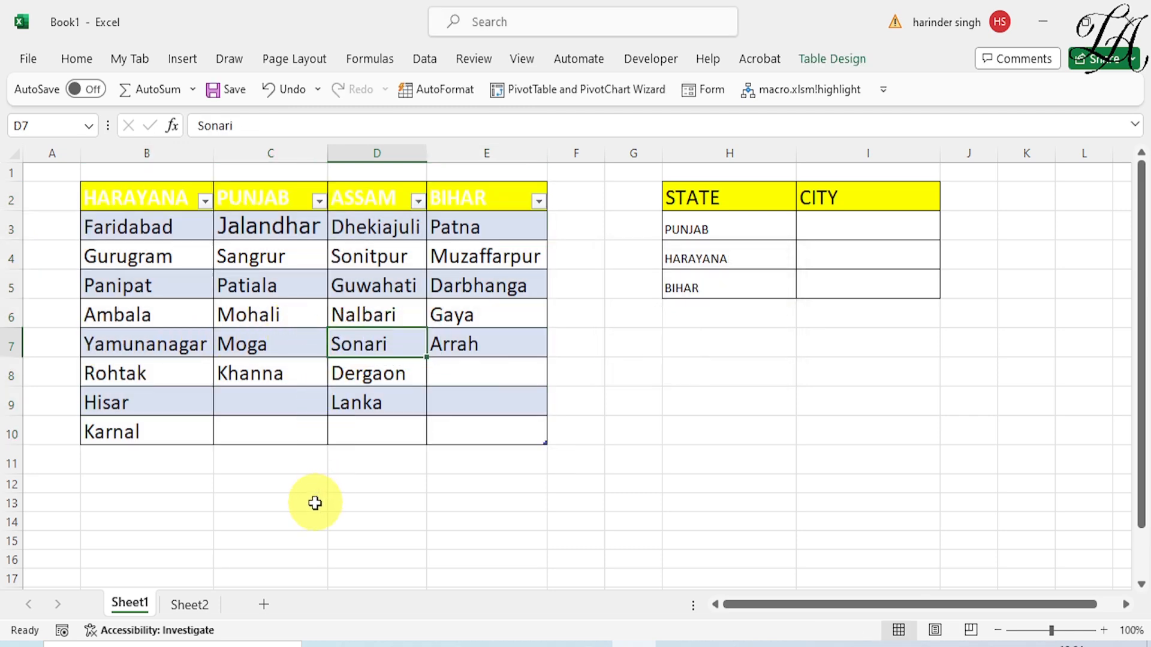
pyautogui.click(295, 478)
# Create named ranges from the whole table including headers, using only the top row for names, and list the workbook's defined names
pyautogui.click(270, 340)
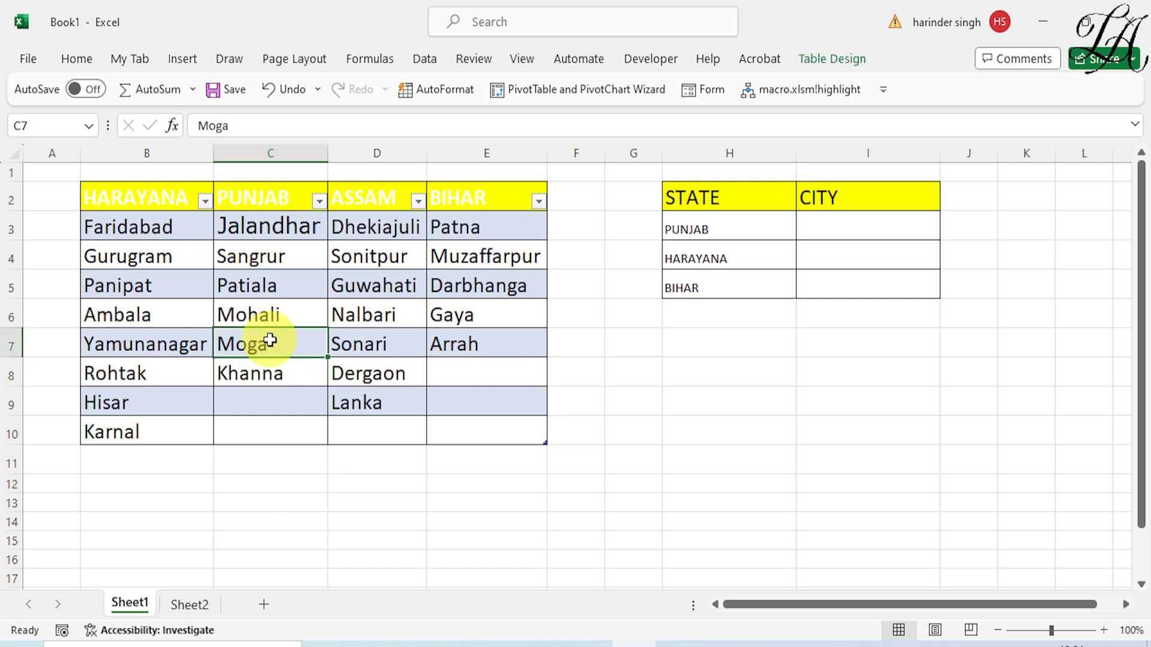
pyautogui.hotkey('ctrl', 'a')
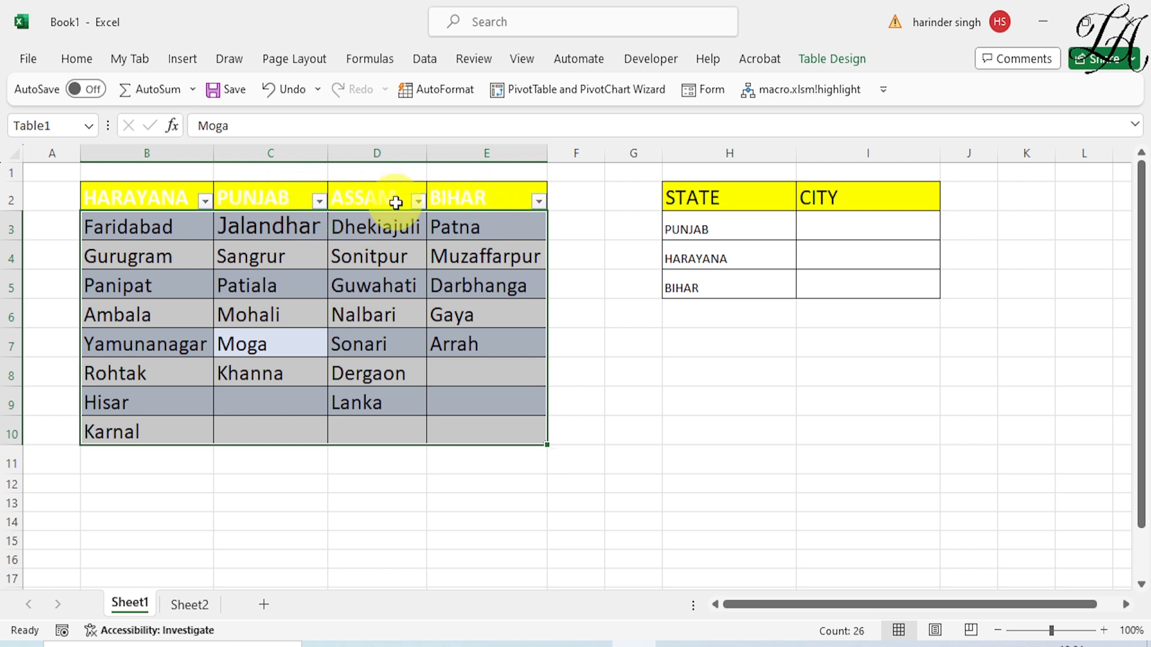
pyautogui.hotkey('ctrl', 'a')
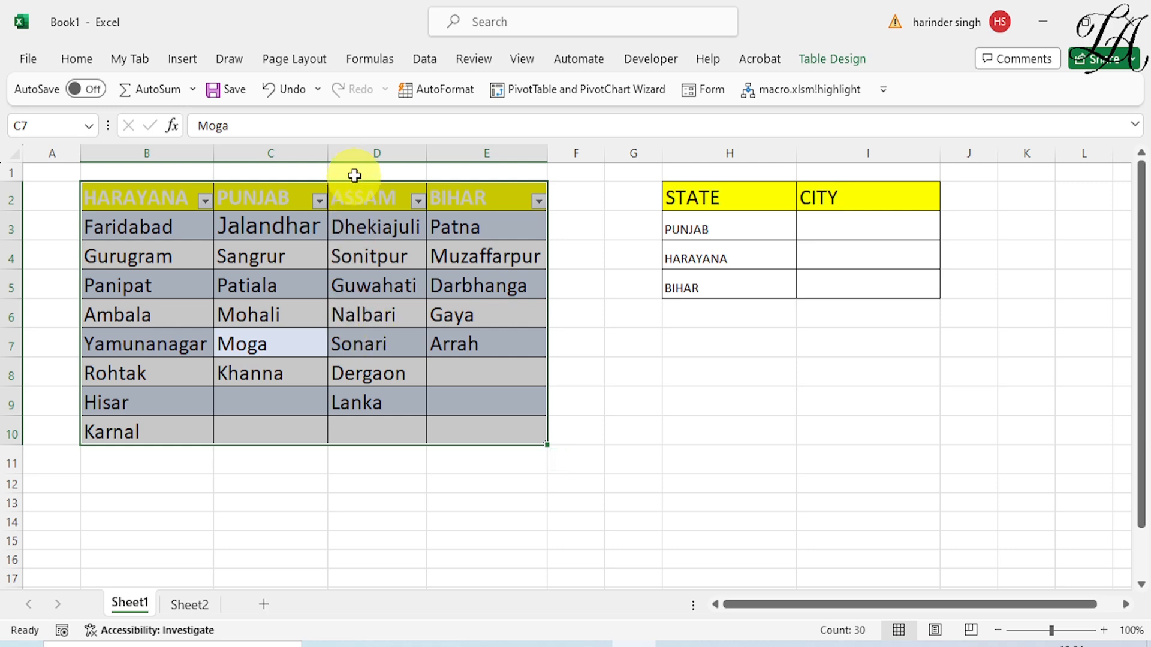
pyautogui.click(364, 58)
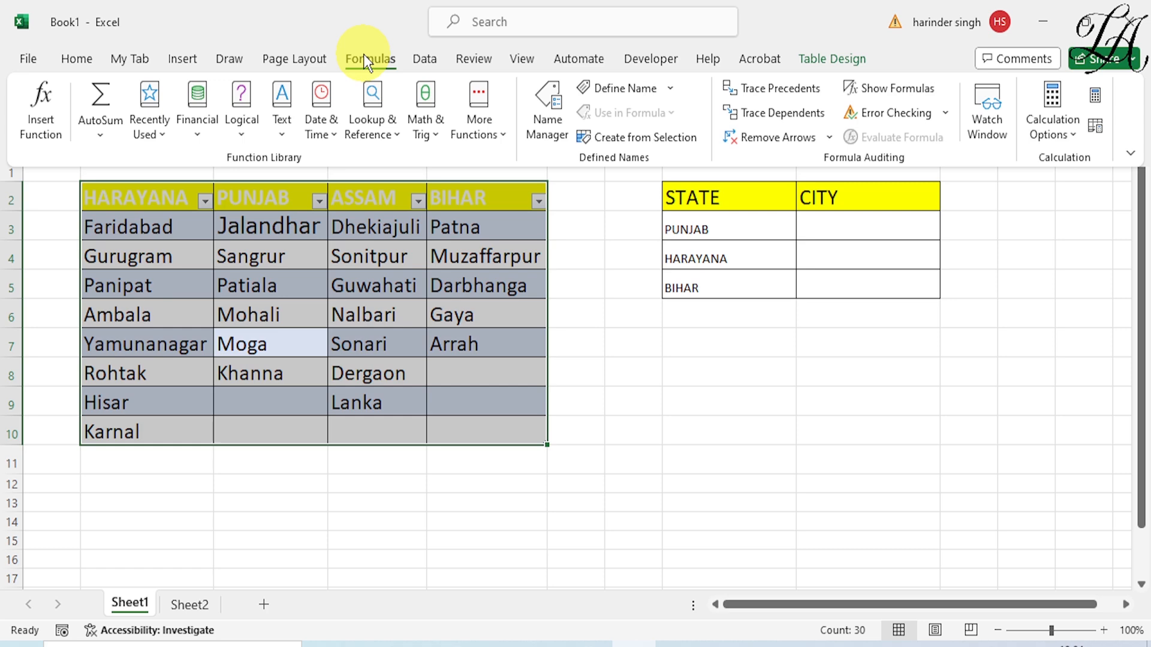
pyautogui.click(620, 135)
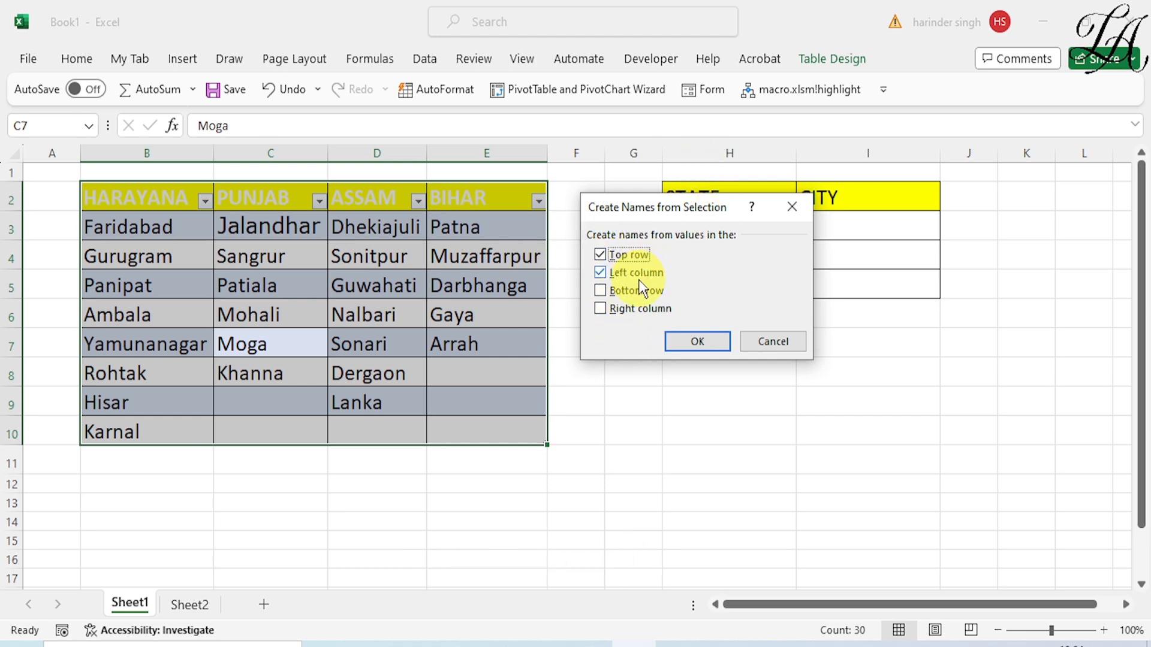
pyautogui.click(601, 276)
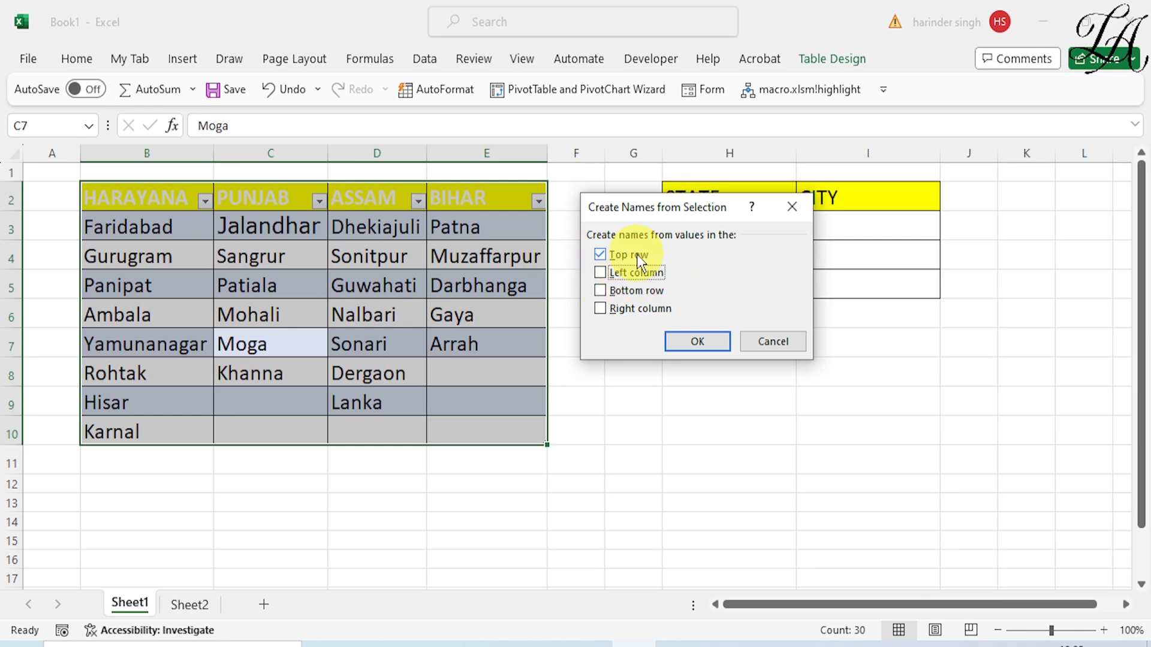
pyautogui.click(676, 348)
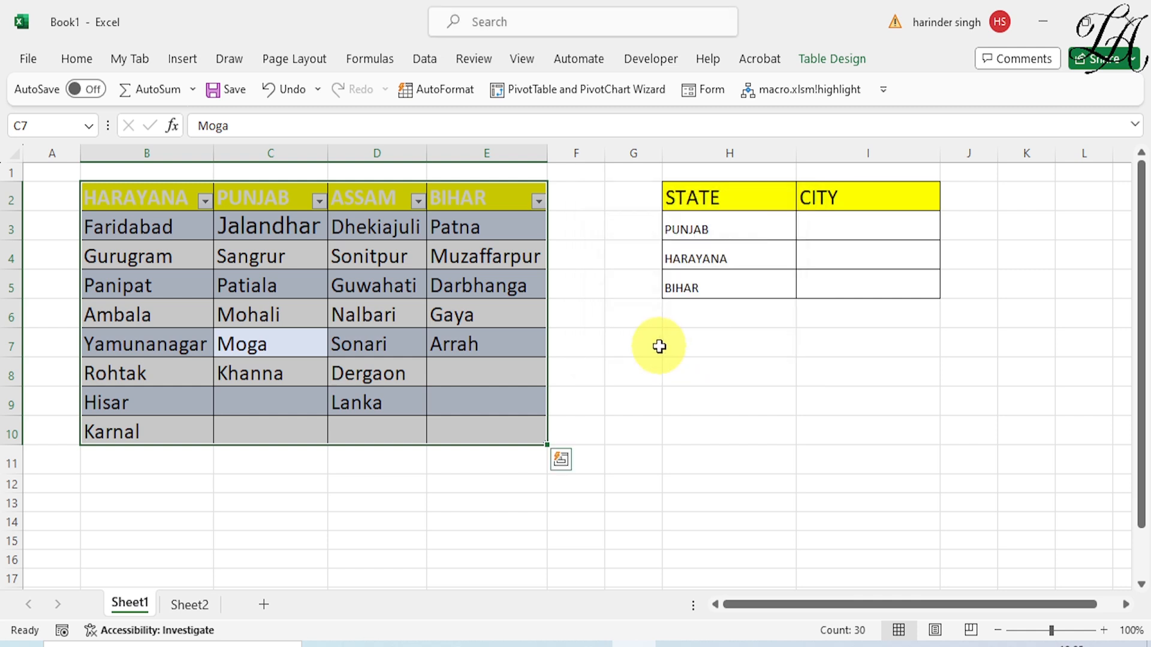
pyautogui.click(660, 347)
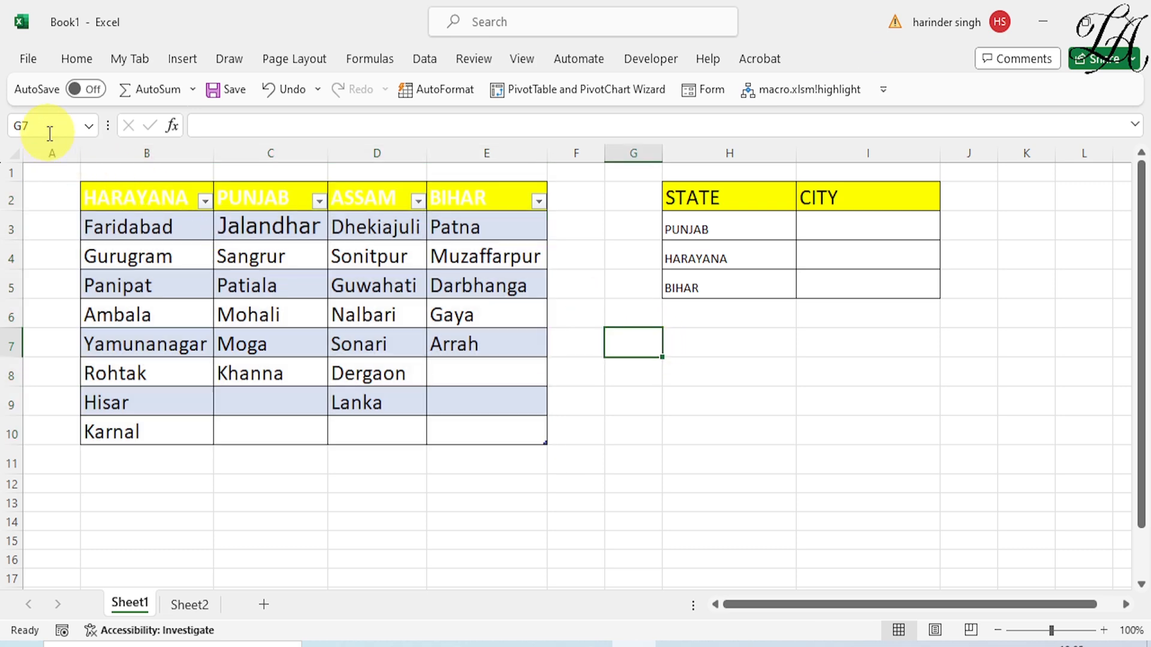
pyautogui.click(86, 127)
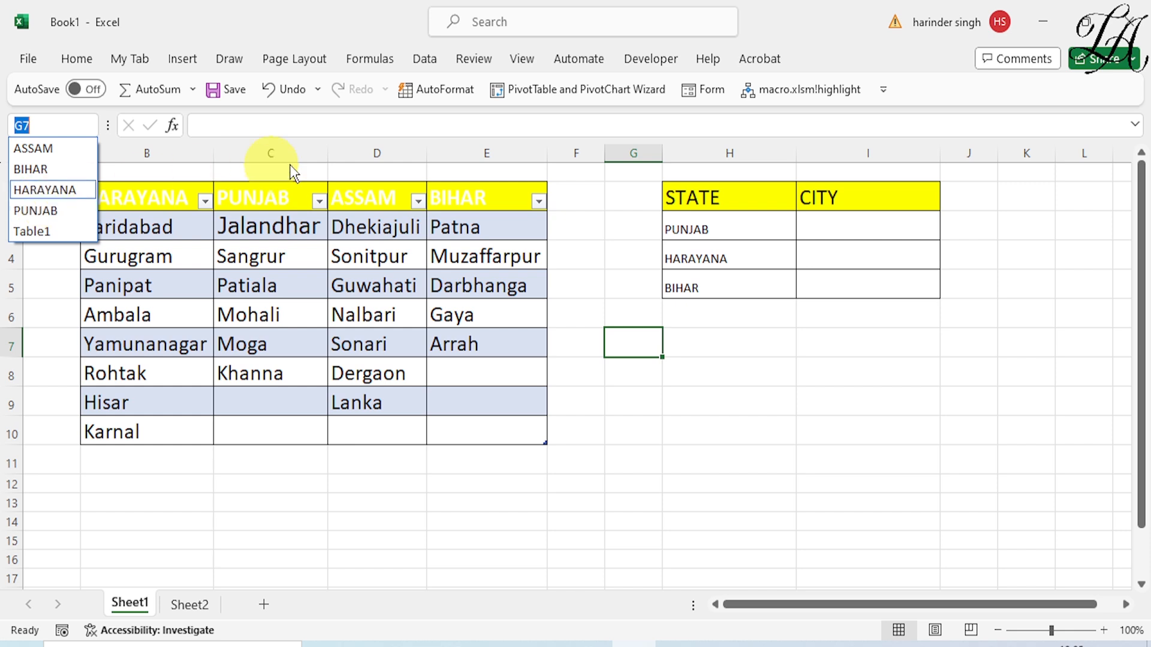
# Start a data validation rule for the first city cell, I3, and allow a list of values
pyautogui.click(881, 222)
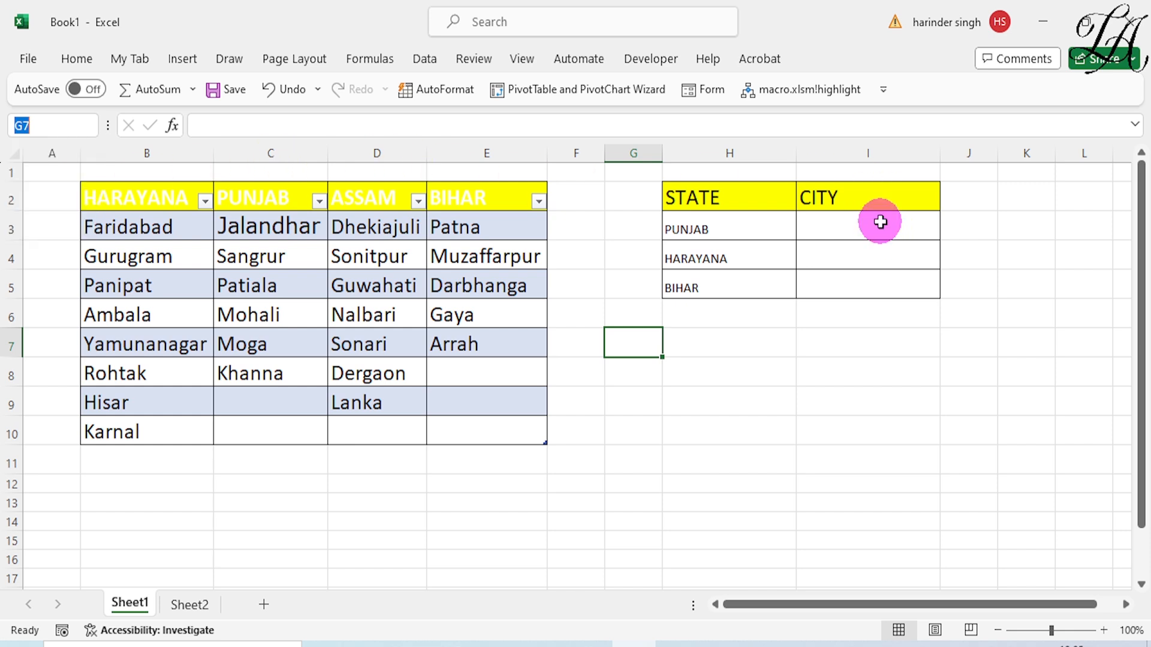
pyautogui.click(850, 229)
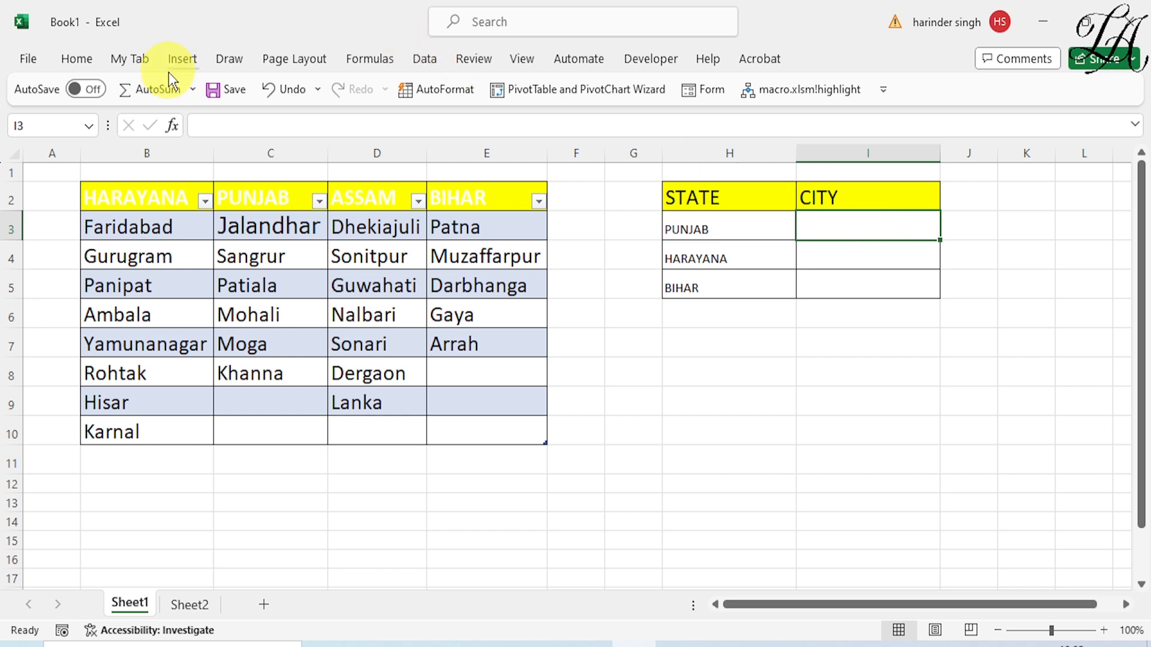
pyautogui.click(436, 56)
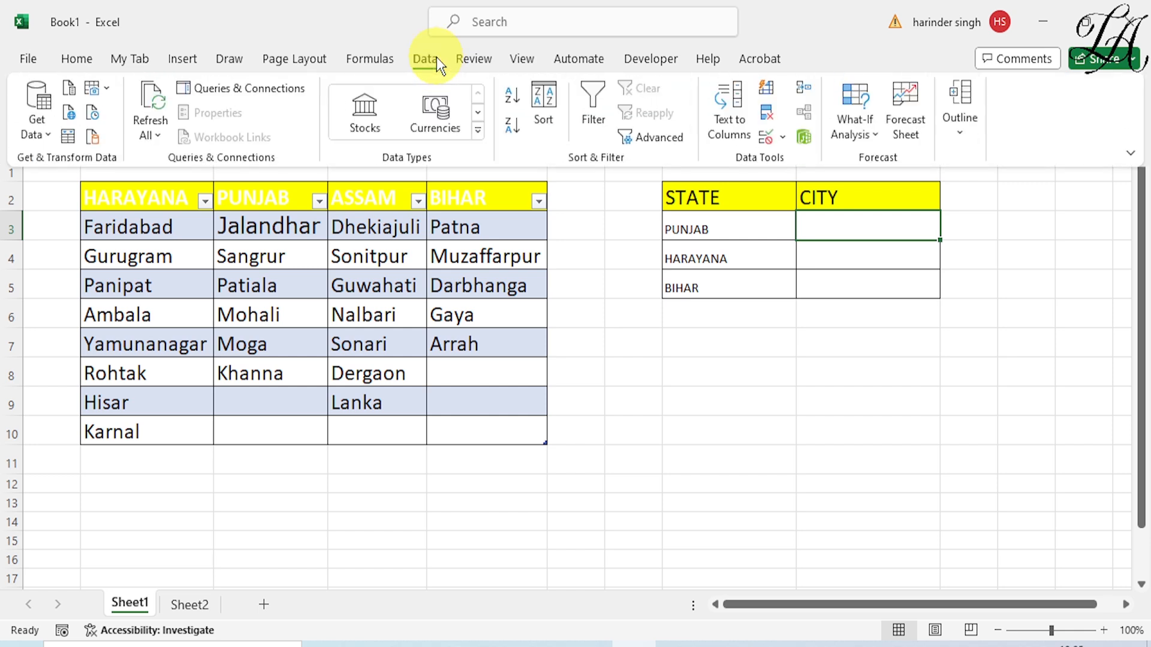
pyautogui.click(781, 142)
pyautogui.click(794, 161)
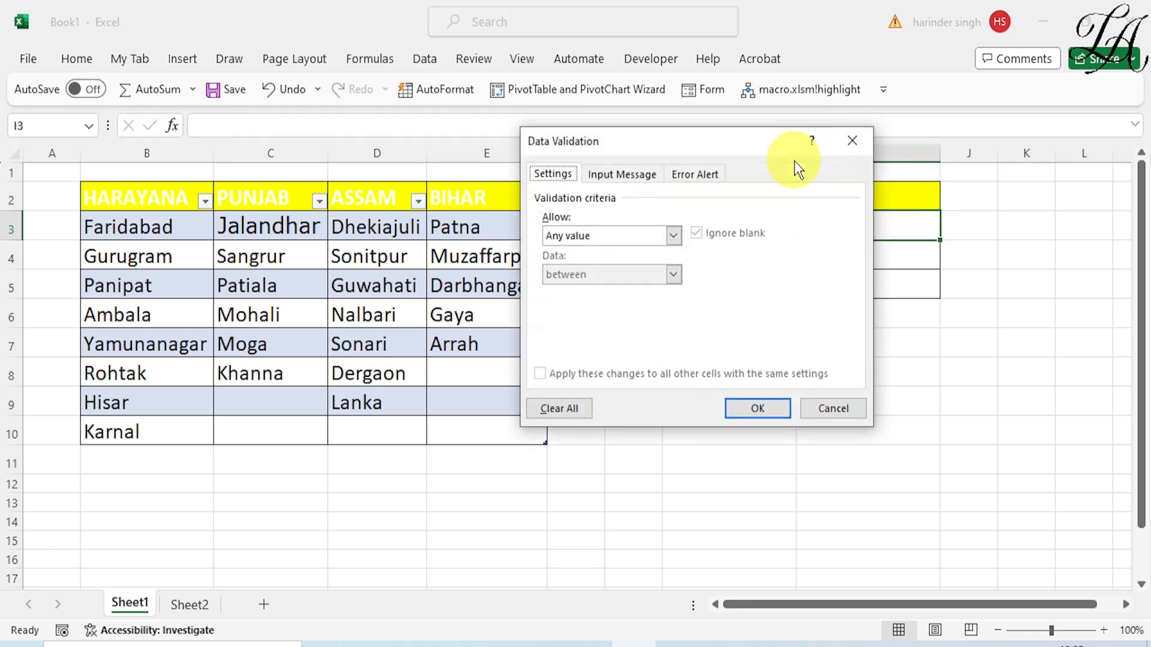
pyautogui.click(672, 237)
pyautogui.click(570, 289)
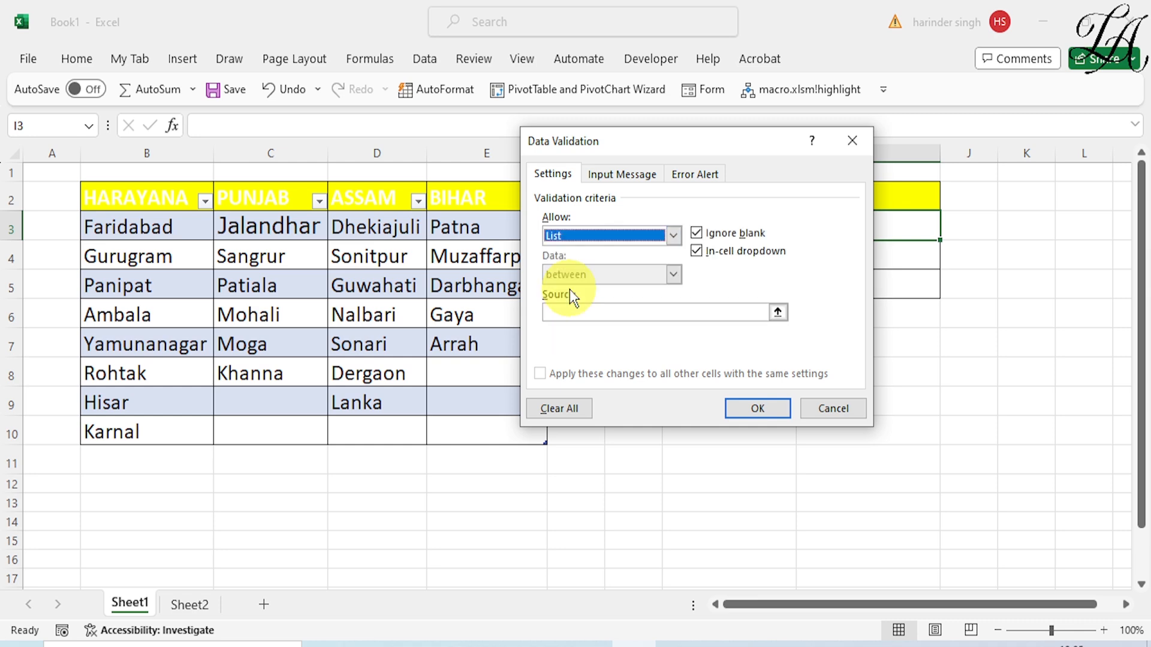
# Set the list source of the I3 validation to =indirect(h3) and apply the rule
pyautogui.click(577, 311)
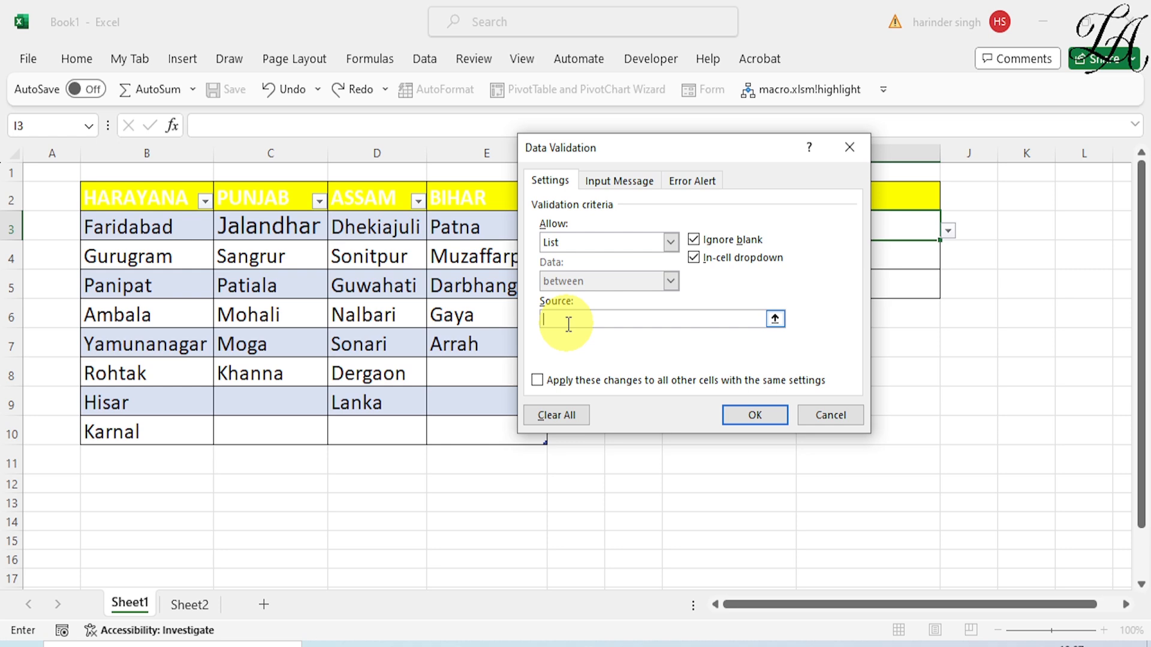
pyautogui.write('=indirect(')
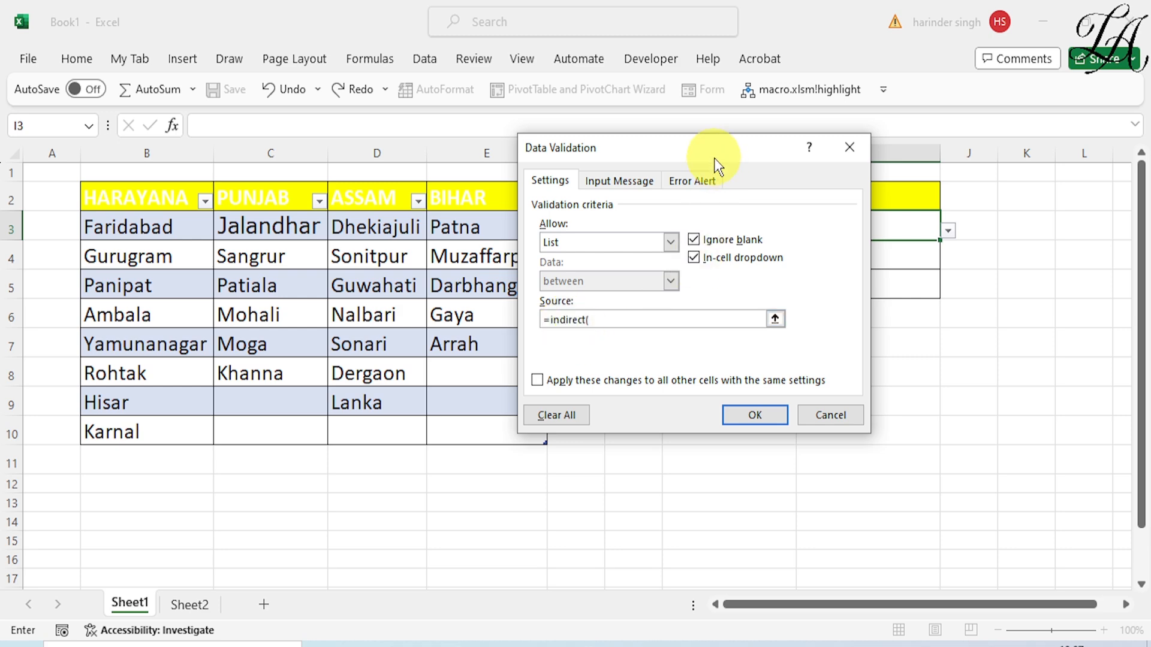
pyautogui.moveTo(713, 154); pyautogui.dragTo(739, 364)
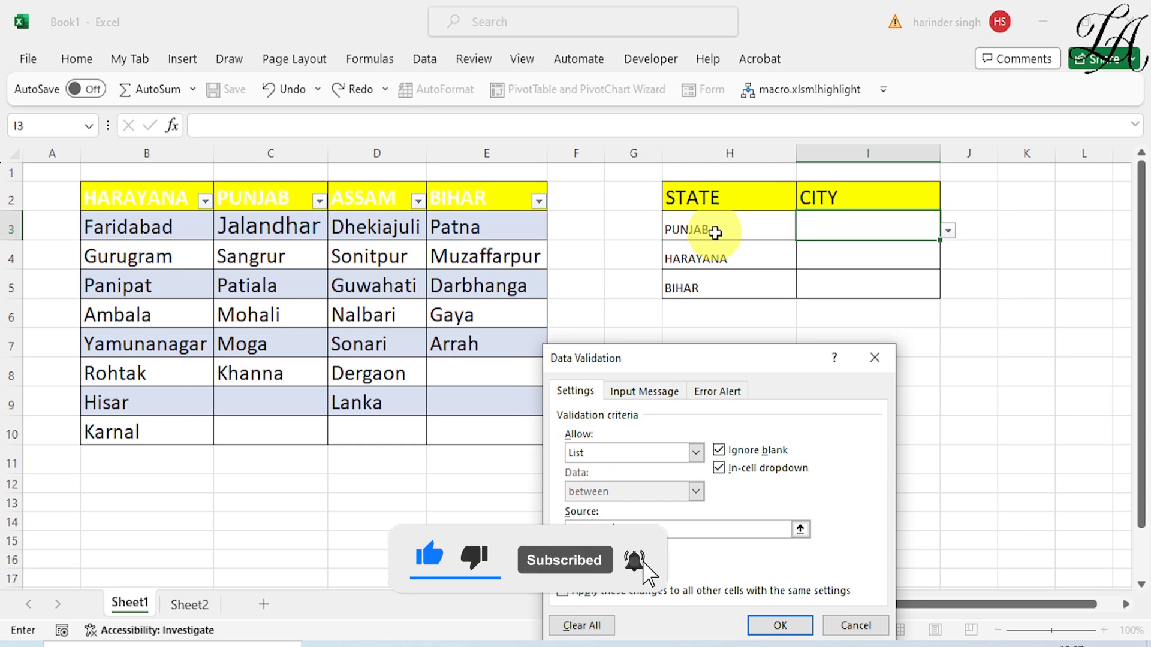
pyautogui.moveTo(714, 361); pyautogui.dragTo(712, 221)
pyautogui.write('h3)')
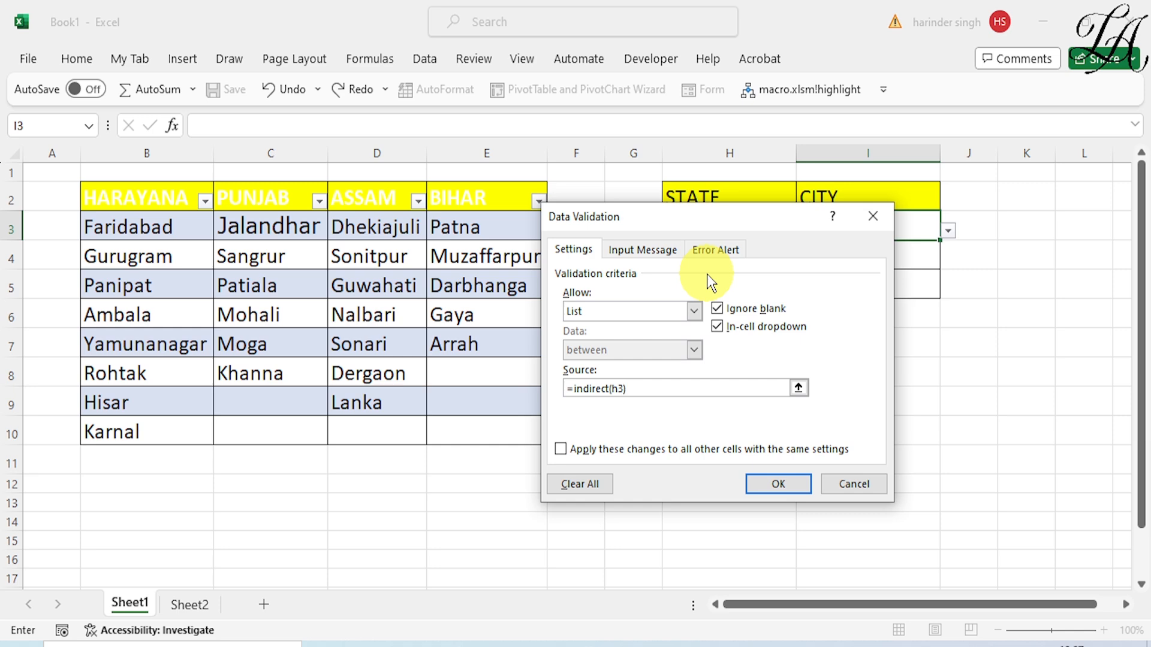
pyautogui.press('Return')
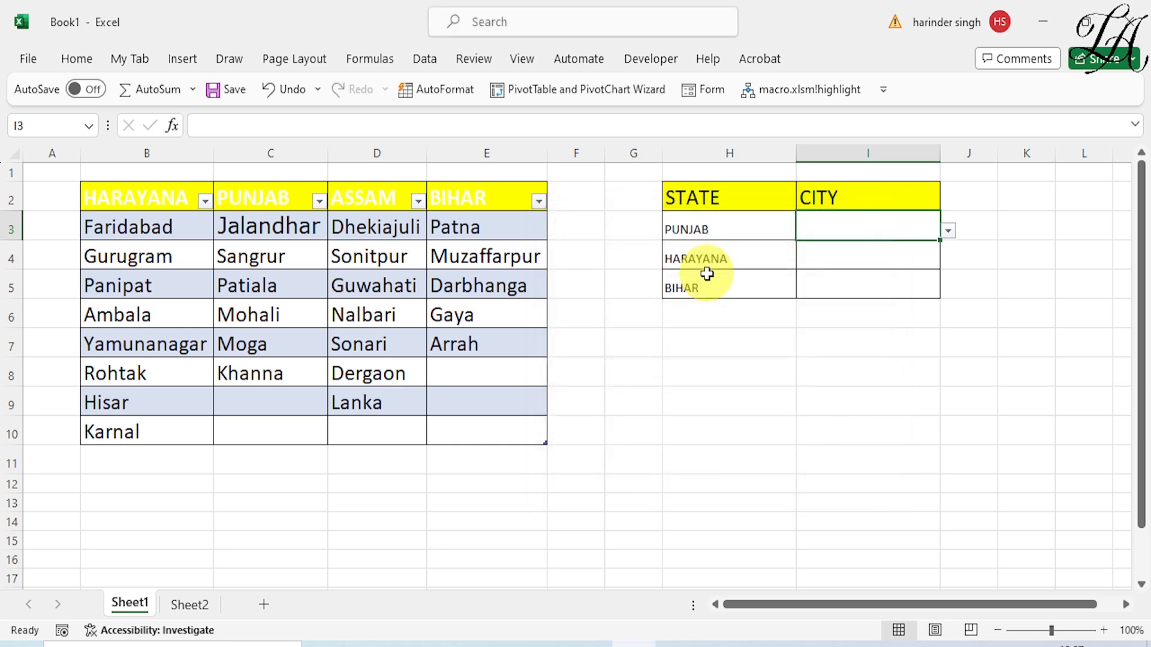
# Check the city dropdown in I3, then fill its validation down to I5
pyautogui.click(951, 232)
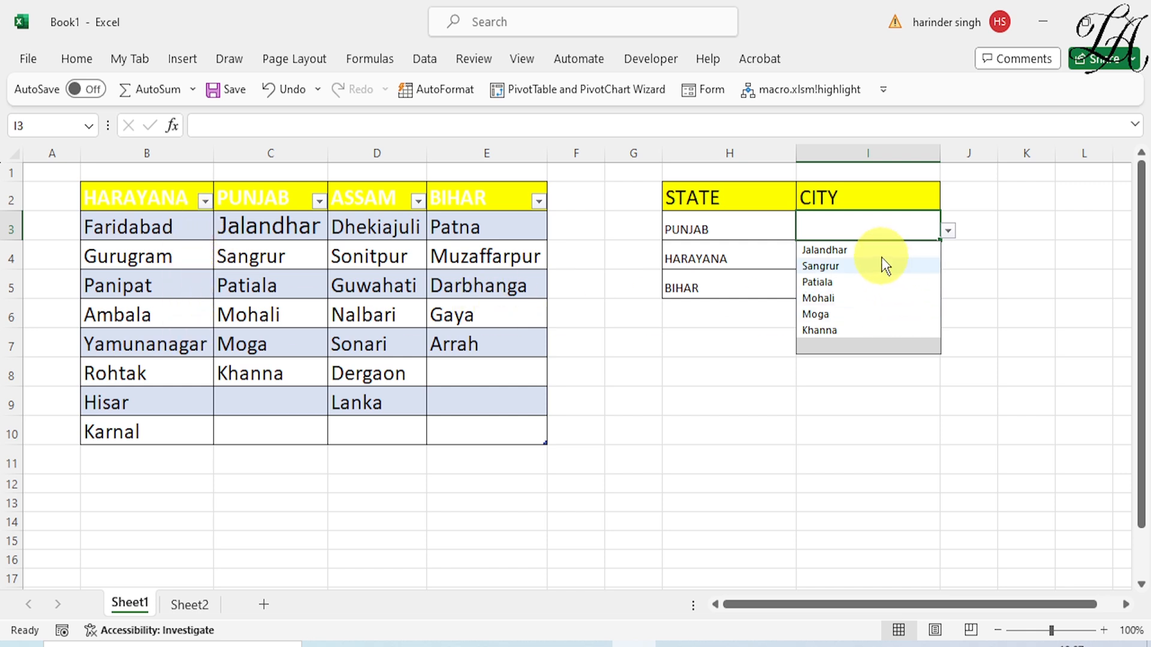
pyautogui.click(721, 403)
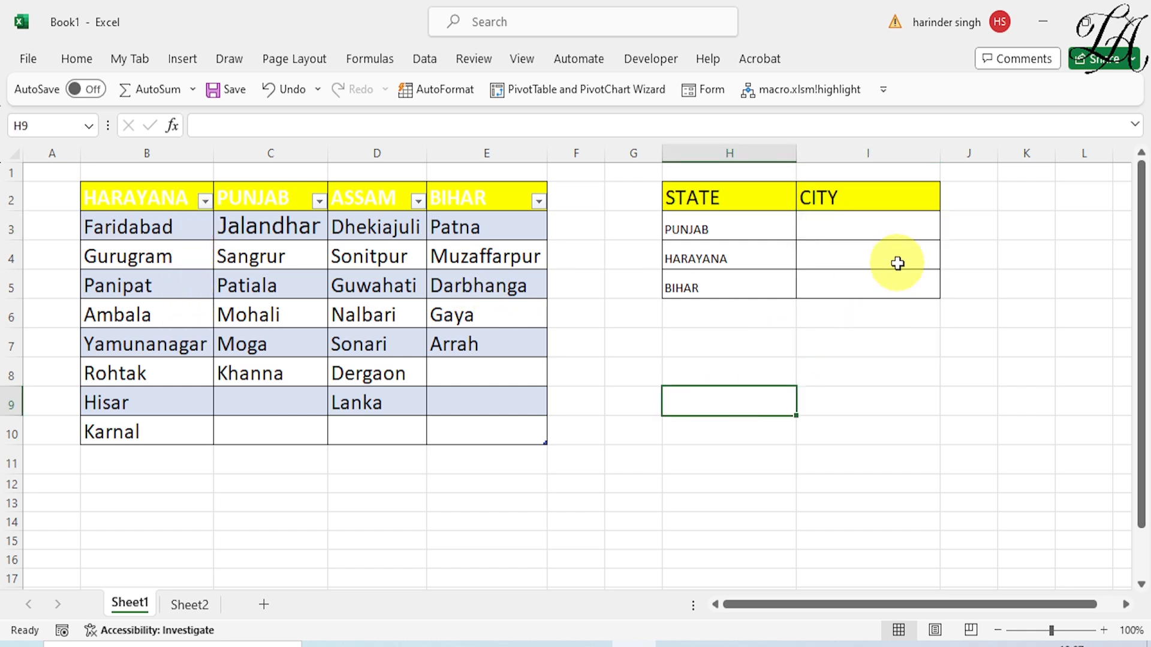
pyautogui.click(899, 229)
pyautogui.moveTo(940, 243); pyautogui.dragTo(939, 290)
# Check the choices in the city dropdowns of I4 and I5 against the states beside them
pyautogui.click(933, 259)
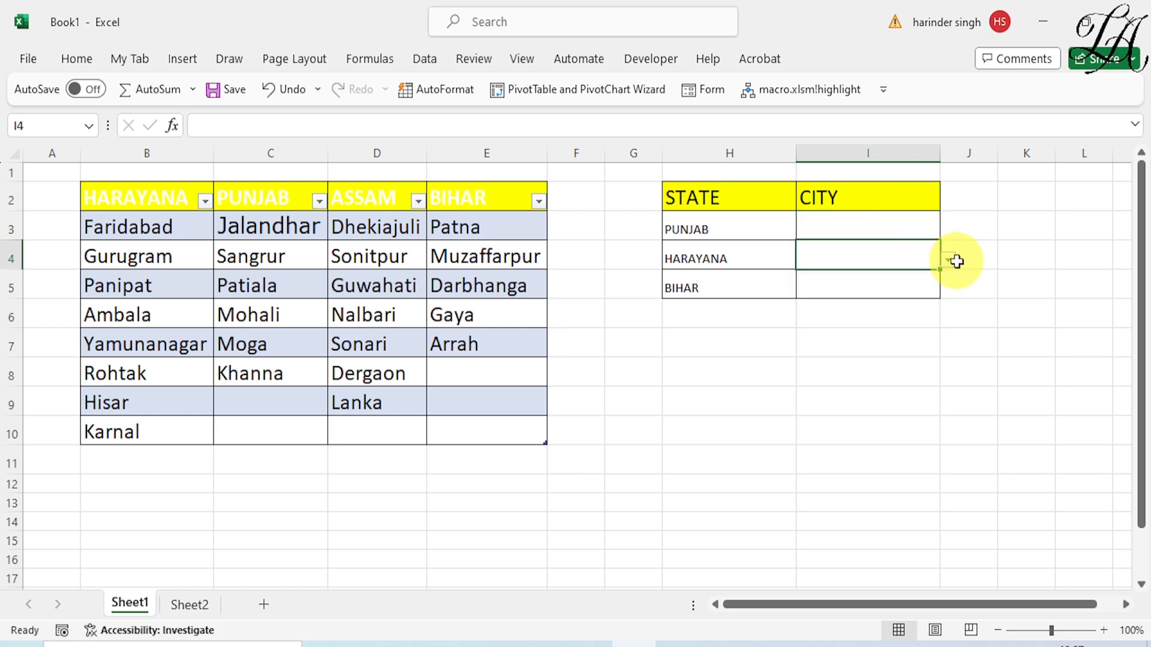
pyautogui.click(948, 262)
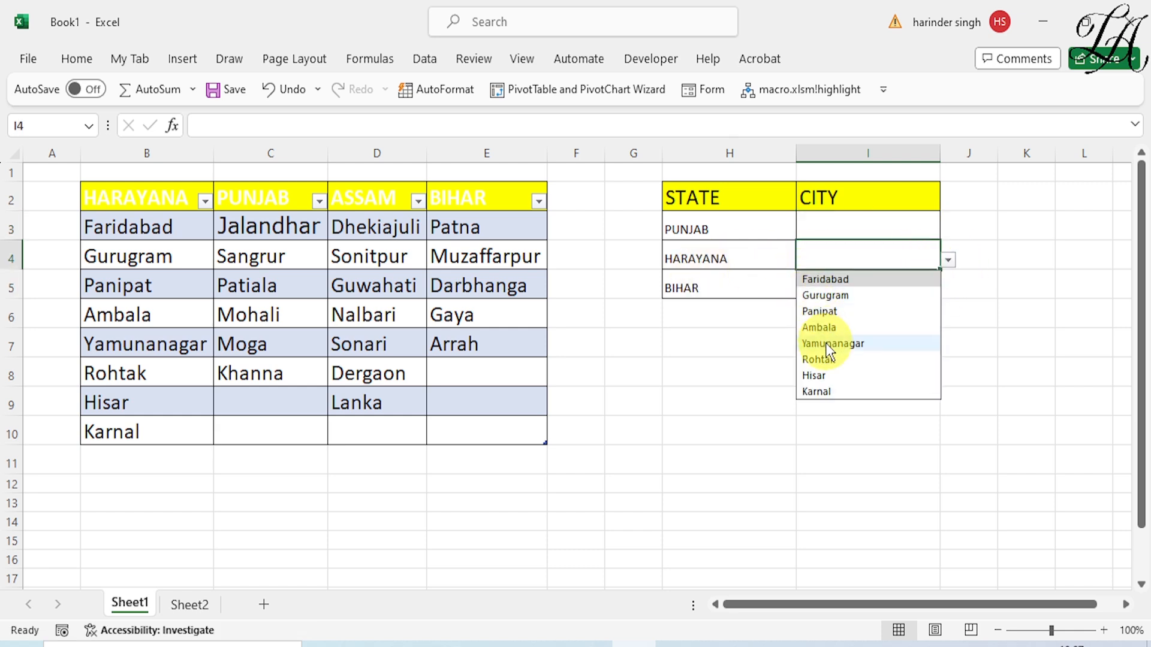
pyautogui.click(749, 353)
pyautogui.click(738, 288)
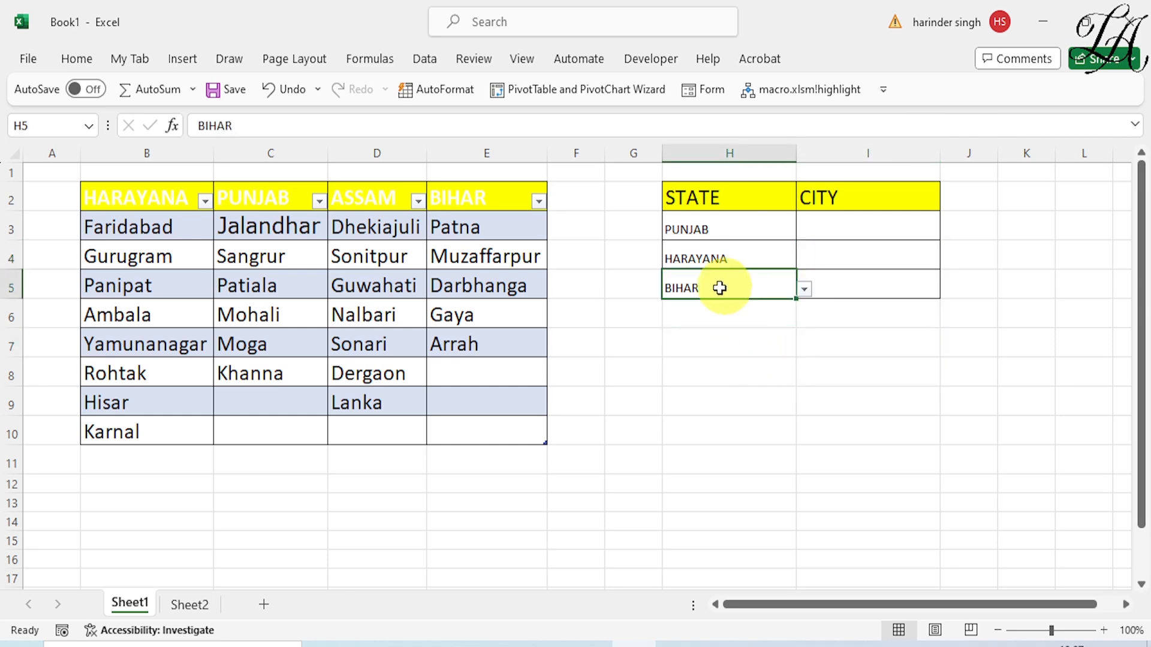
pyautogui.click(875, 288)
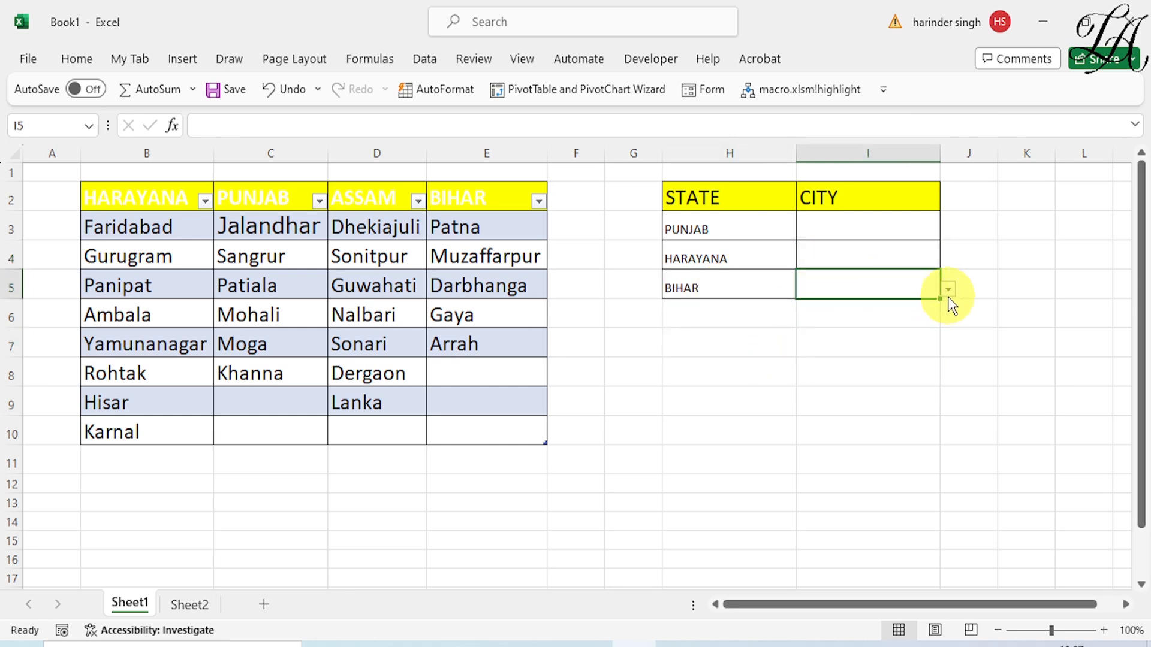
pyautogui.click(948, 296)
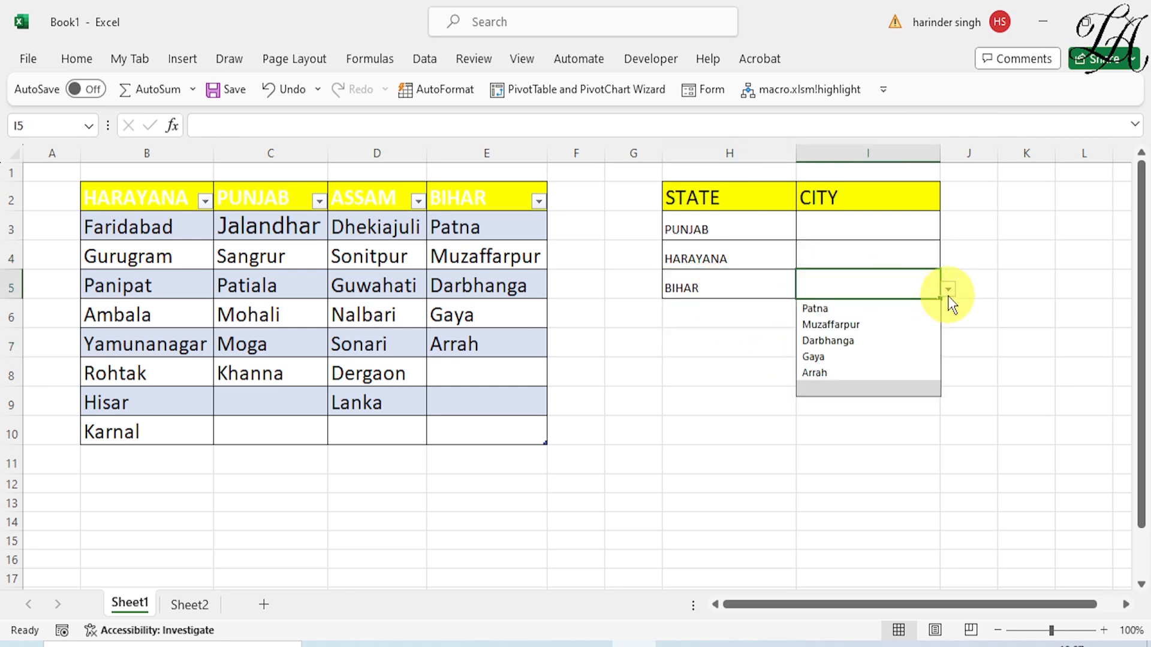
# Change the state in H5 to ASSAM and check the city dropdown in I5
pyautogui.click(746, 290)
pyautogui.click(802, 289)
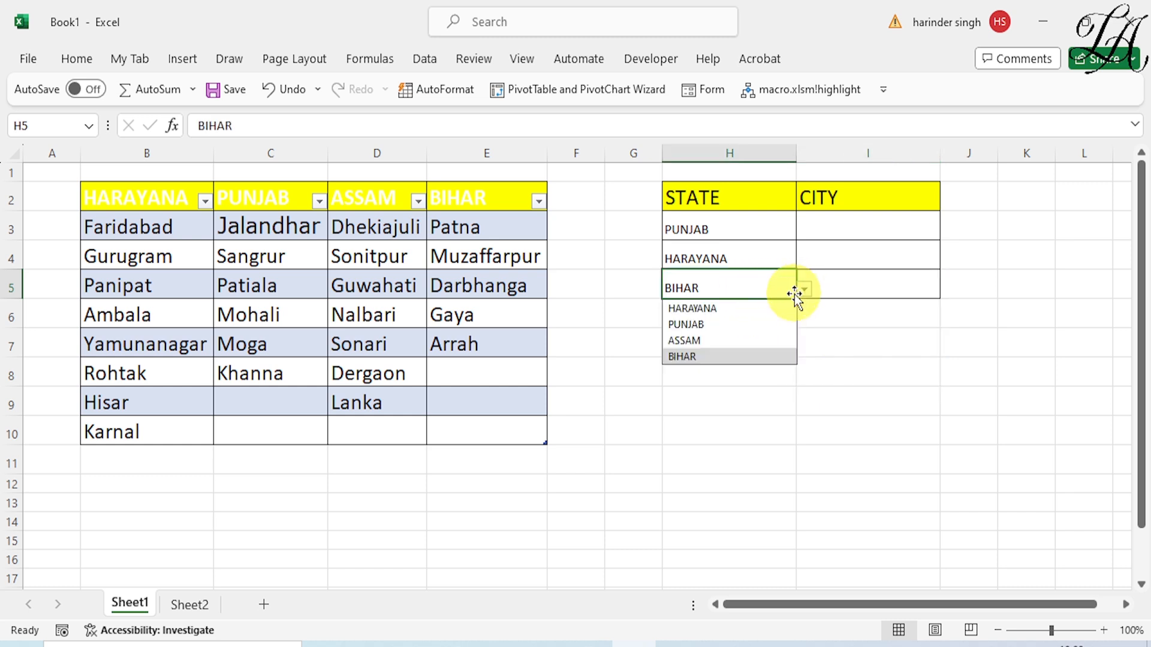
pyautogui.click(730, 347)
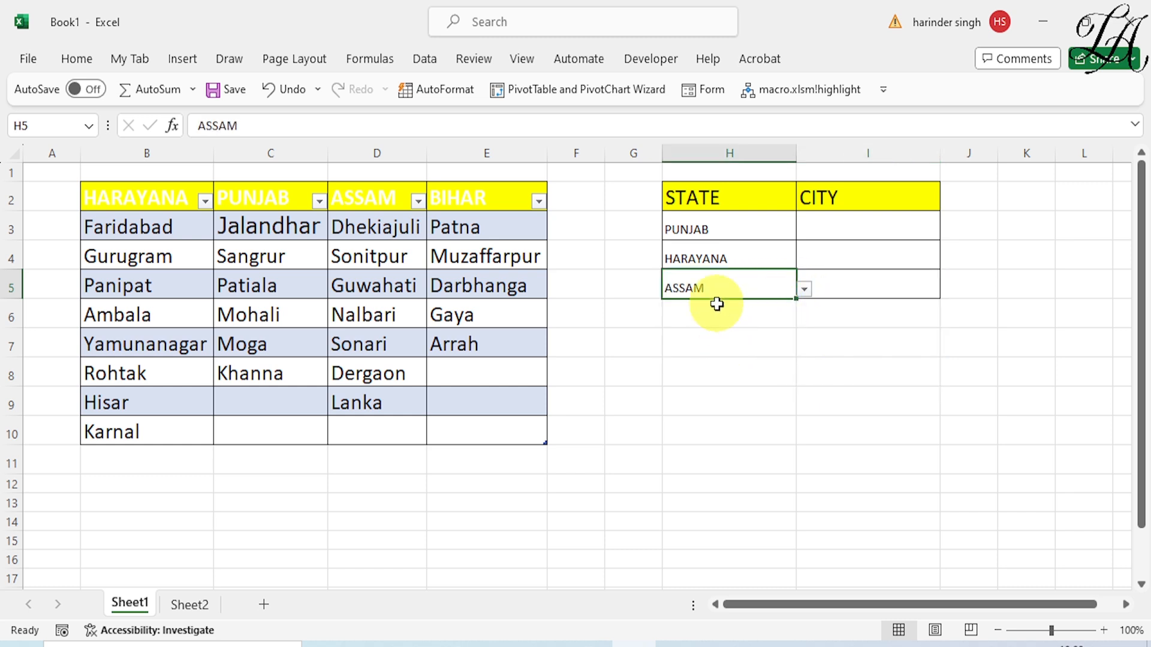
pyautogui.click(891, 290)
pyautogui.click(952, 291)
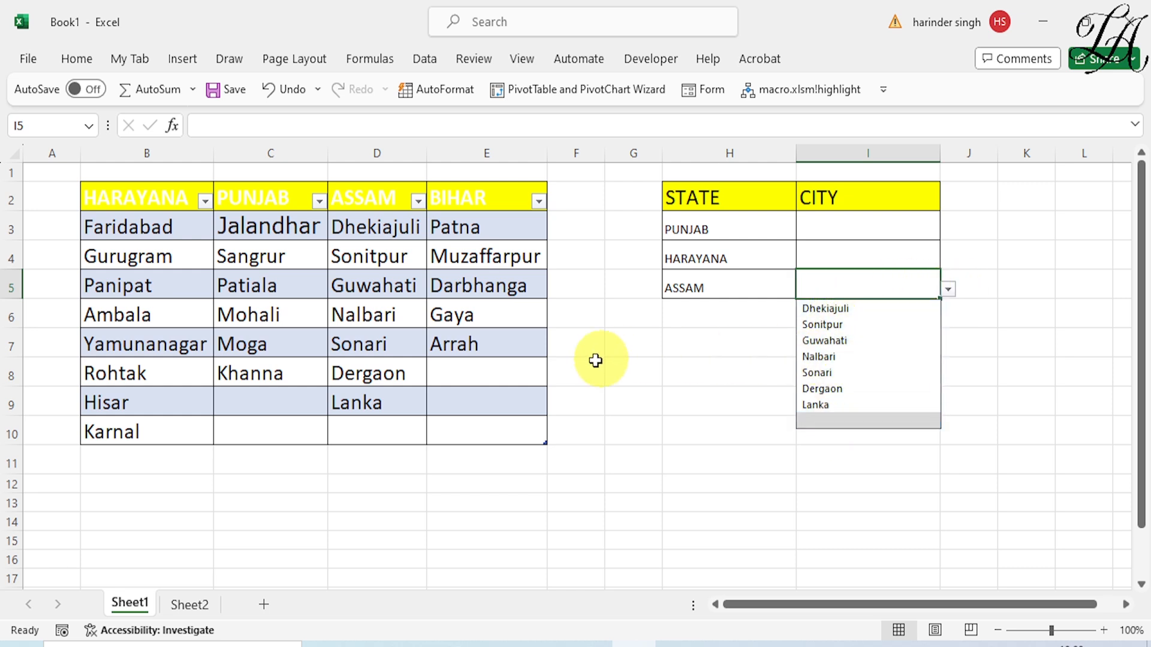
pyautogui.click(678, 363)
pyautogui.moveTo(702, 228); pyautogui.dragTo(815, 285)
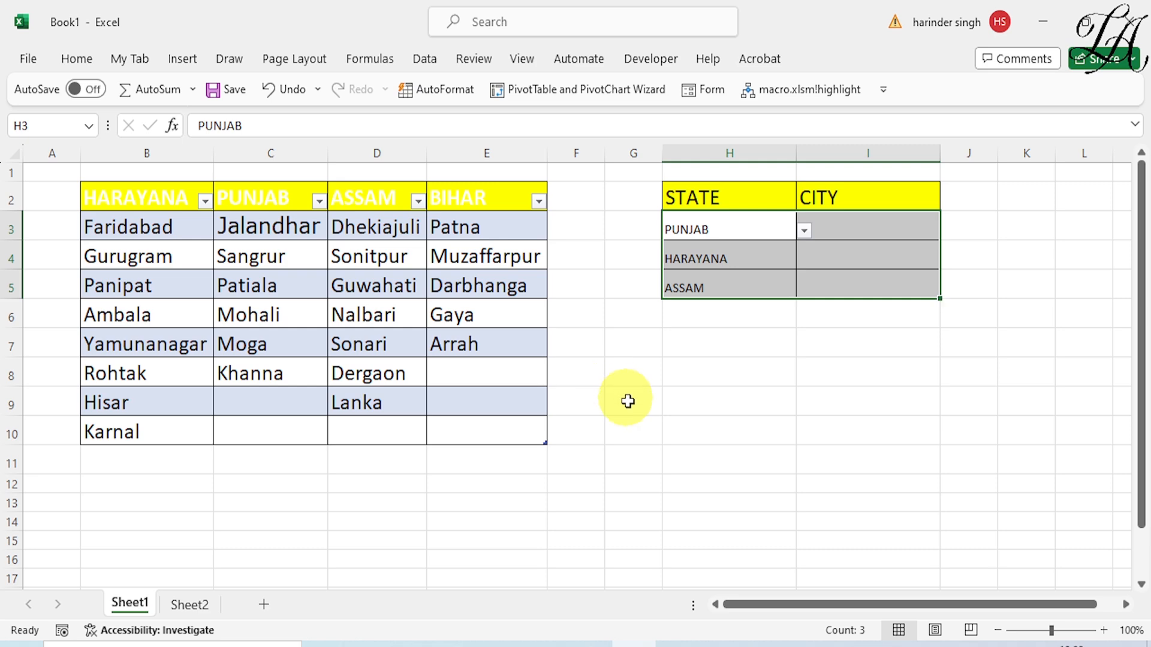
# Switch to Sheet2 and start a data validation rule for State cell B15 that allows a list
pyautogui.click(189, 606)
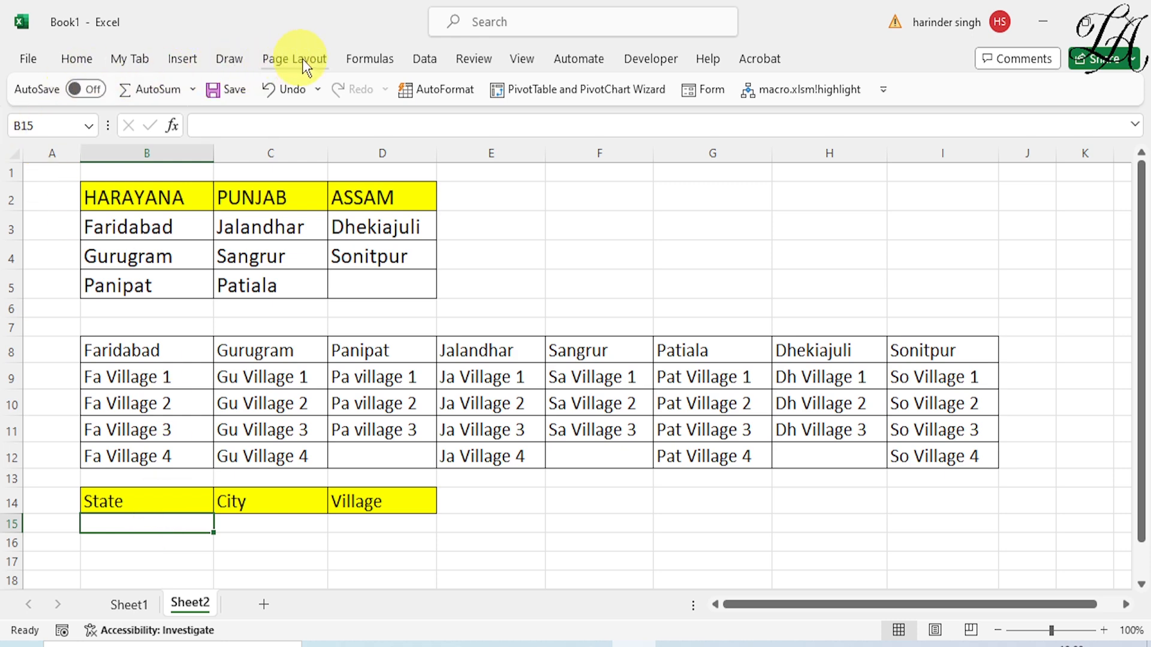
pyautogui.click(424, 60)
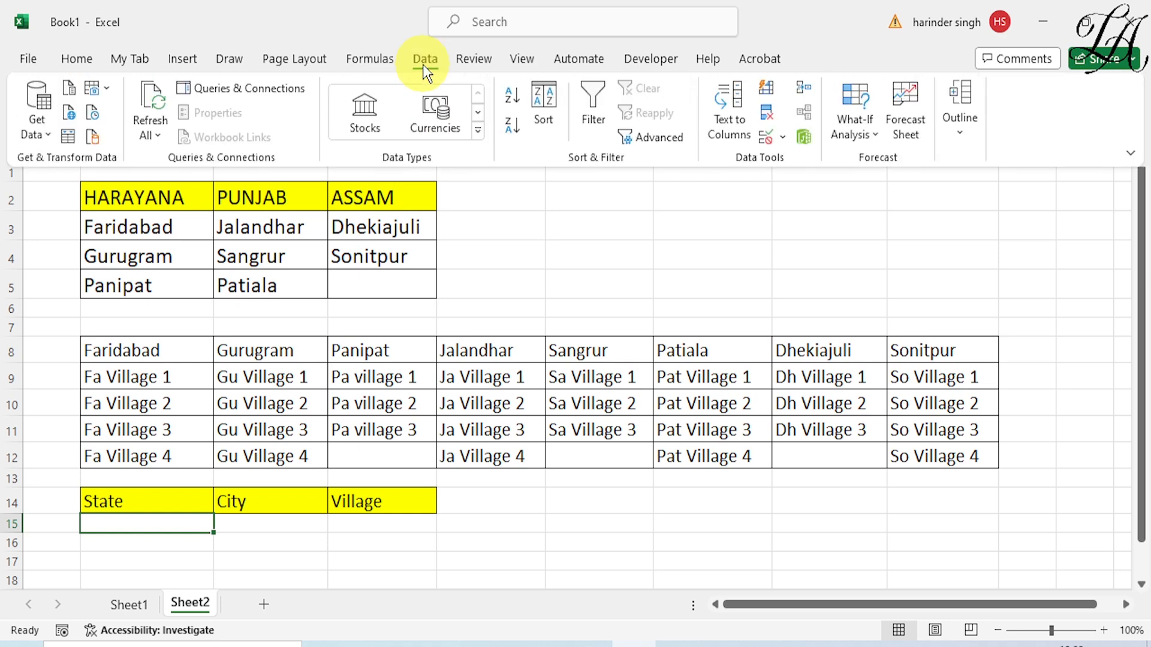
pyautogui.click(784, 139)
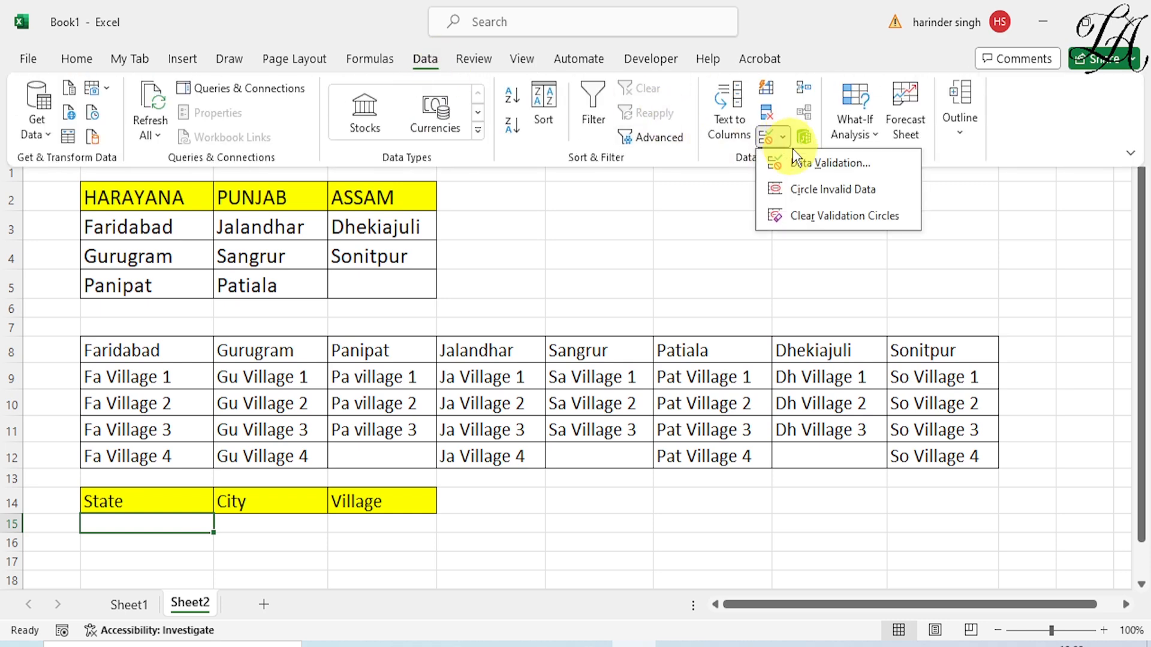
pyautogui.click(805, 163)
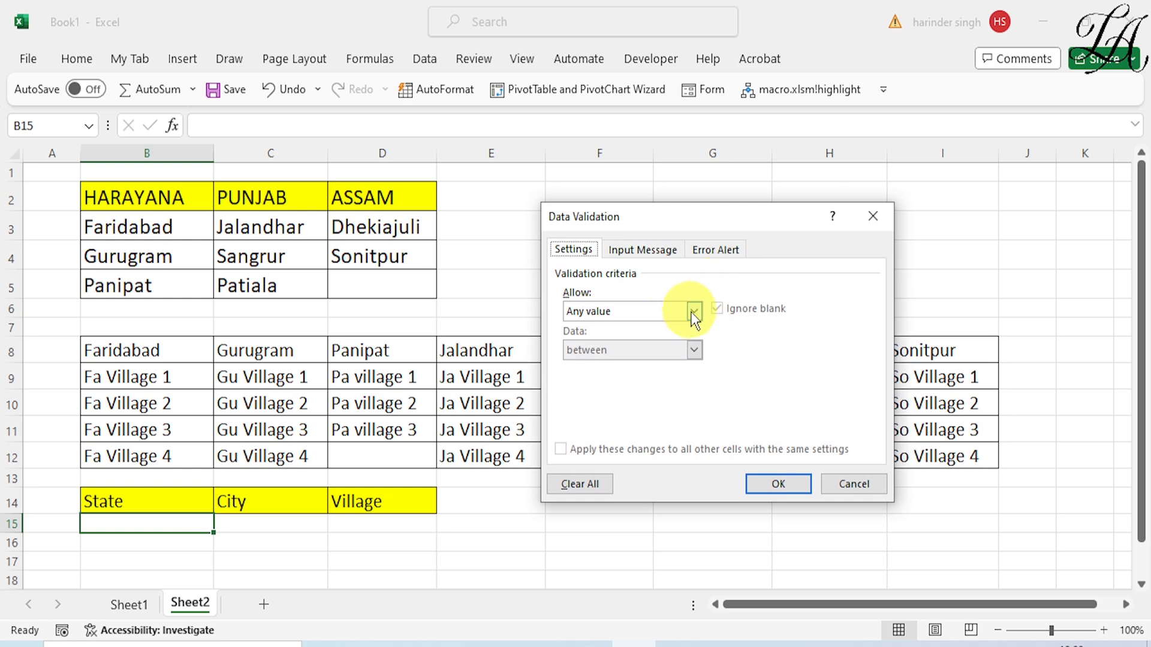
pyautogui.click(693, 311)
pyautogui.click(636, 363)
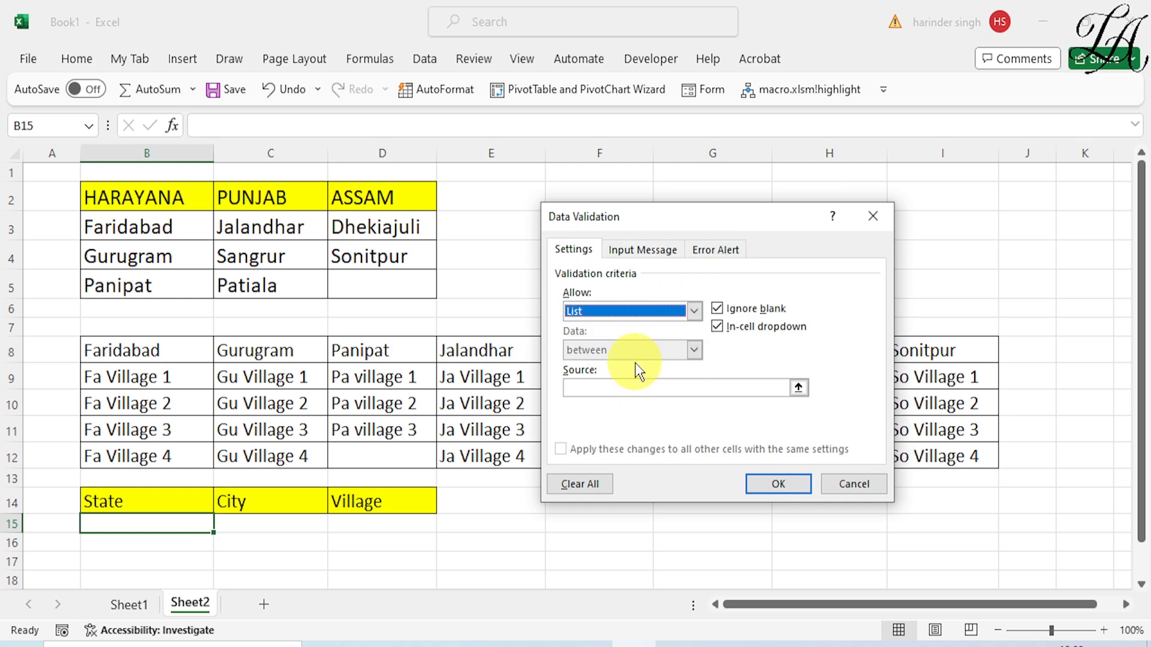
# Use the state headers B2:D2 as the list source for B15, apply the rule and check the dropdown
pyautogui.click(714, 387)
pyautogui.click(198, 199)
pyautogui.moveTo(200, 199); pyautogui.dragTo(351, 206)
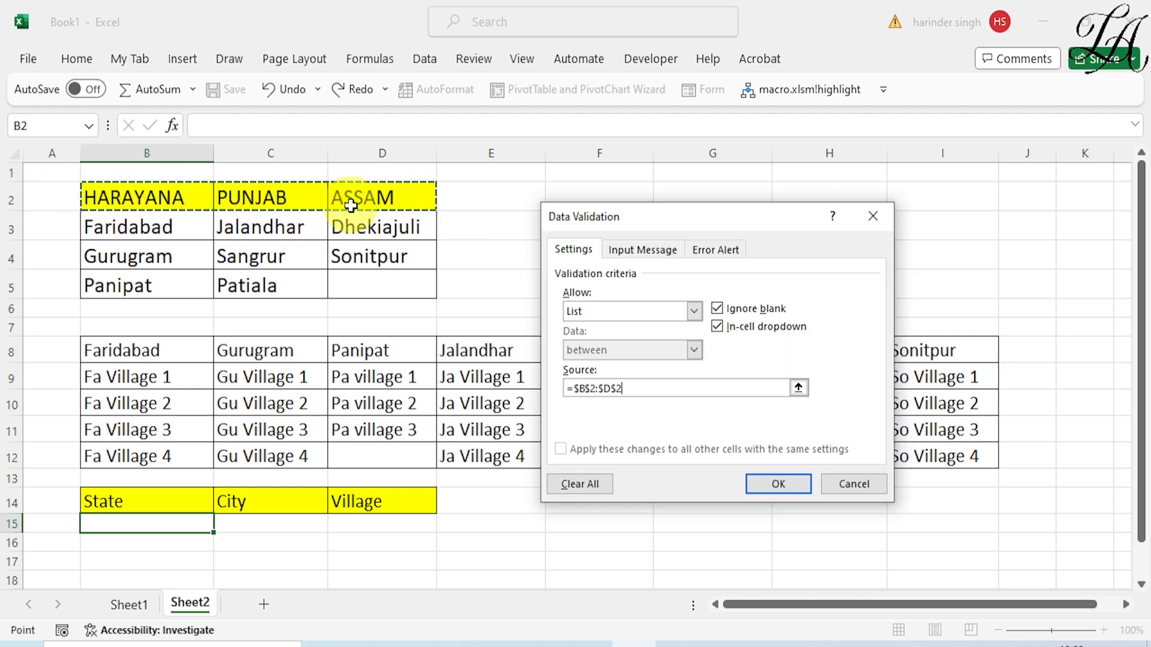
pyautogui.click(795, 484)
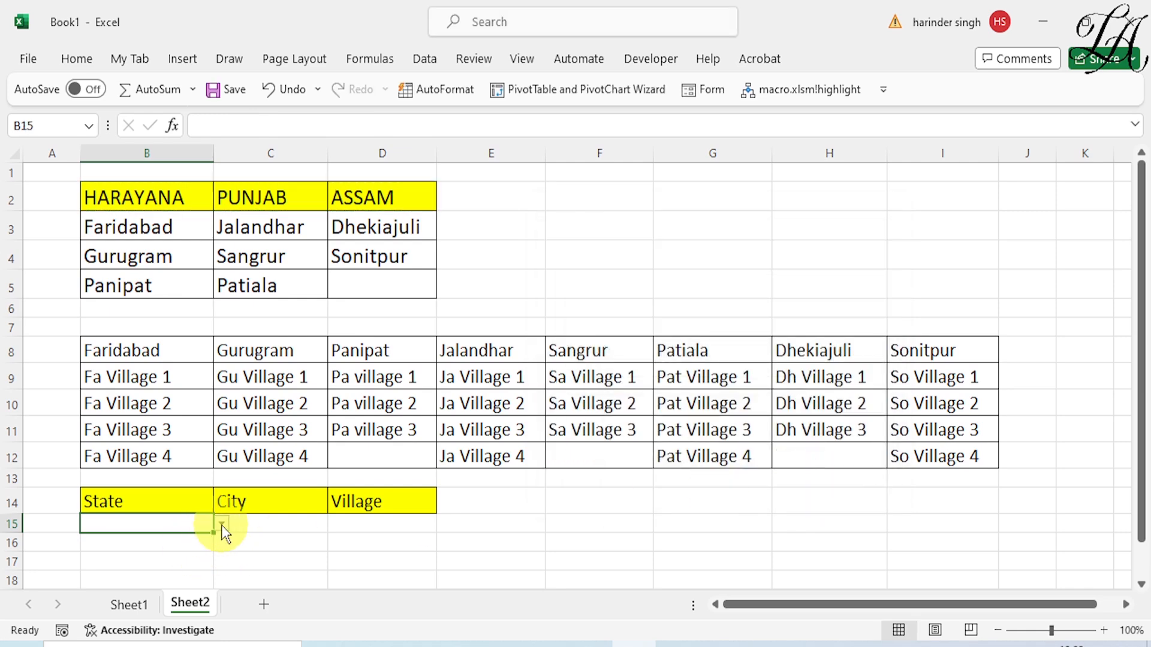
pyautogui.click(221, 525)
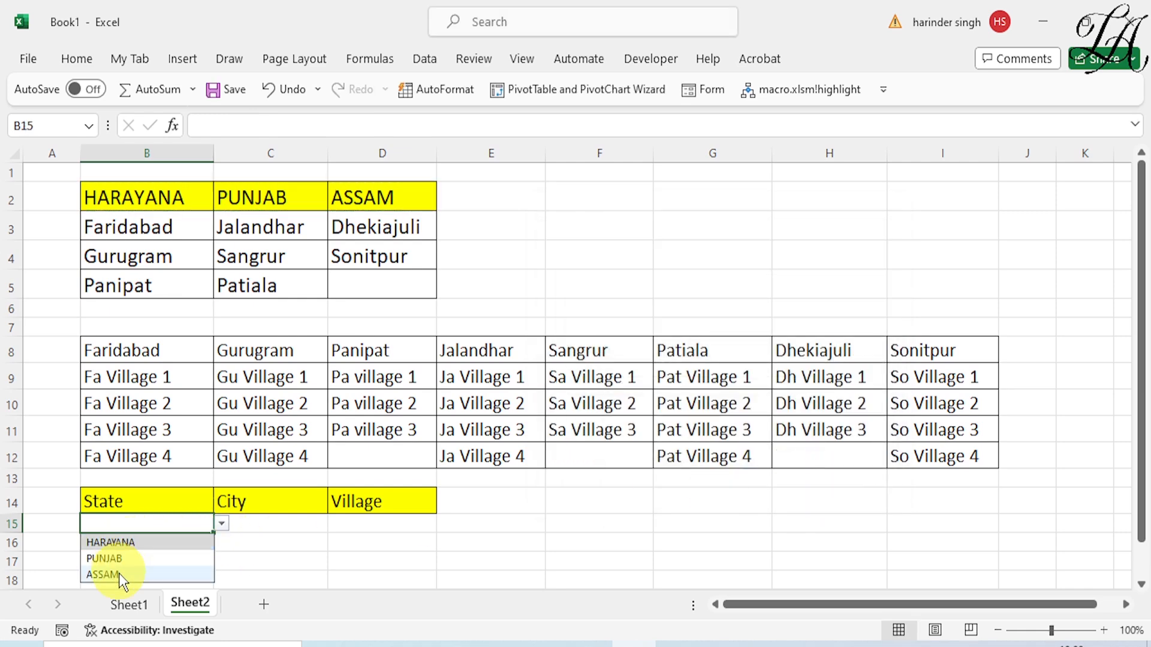
pyautogui.click(261, 563)
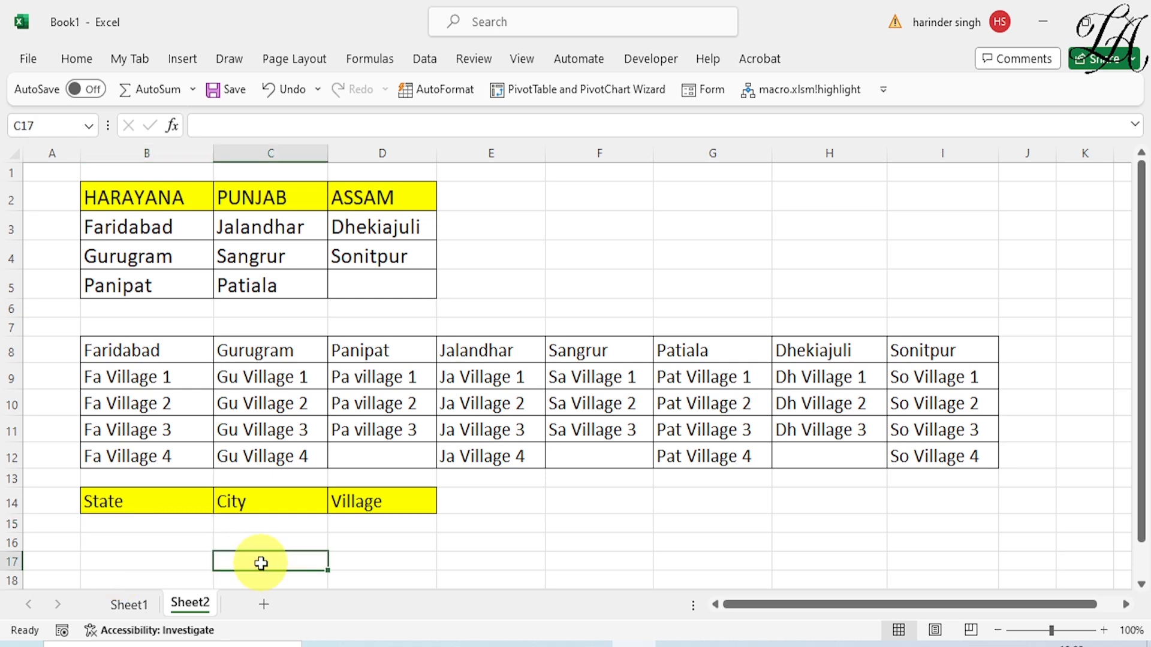
# Create named ranges from the state and city table B2:D5, using only the top row as names
pyautogui.click(251, 528)
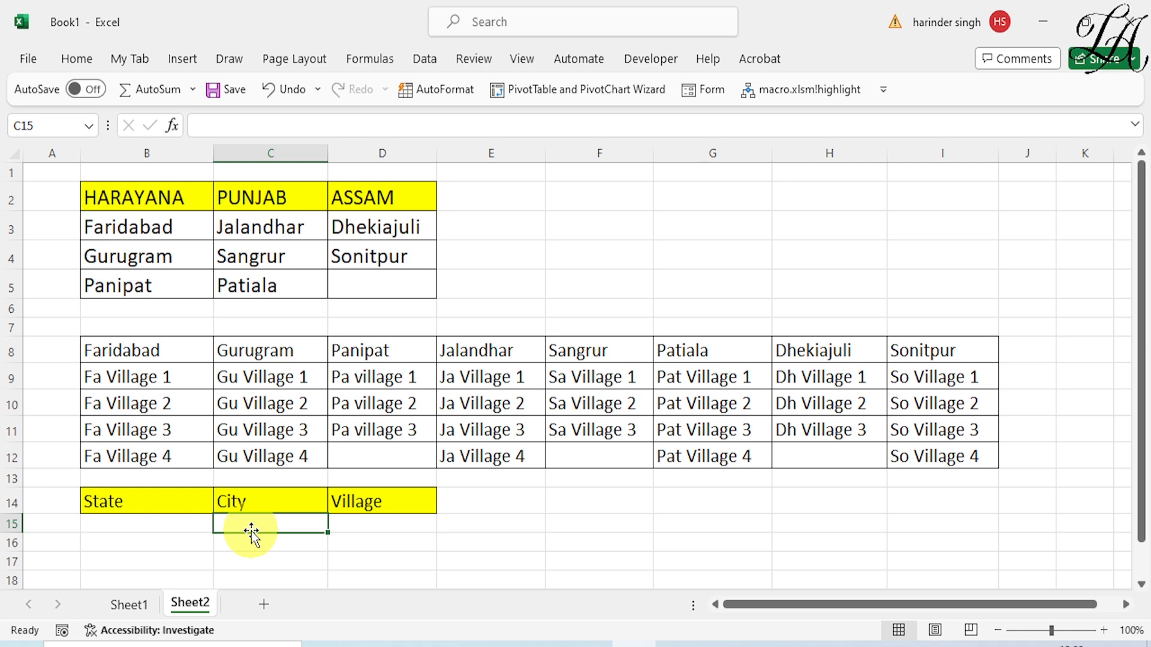
pyautogui.click(162, 221)
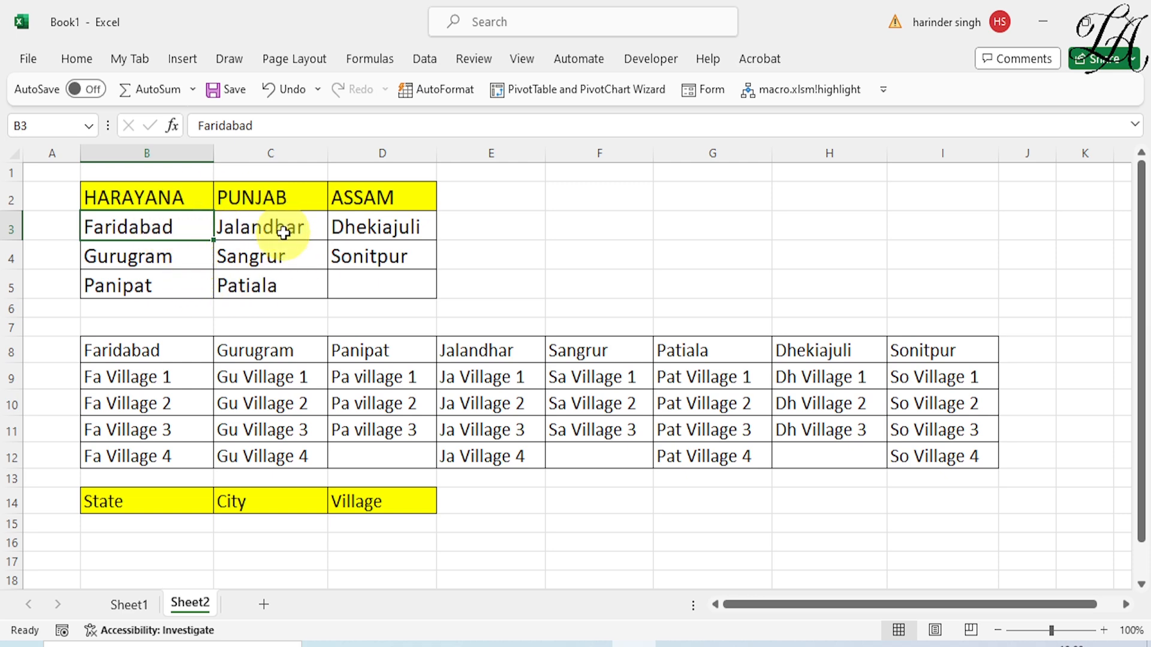
pyautogui.click(253, 230)
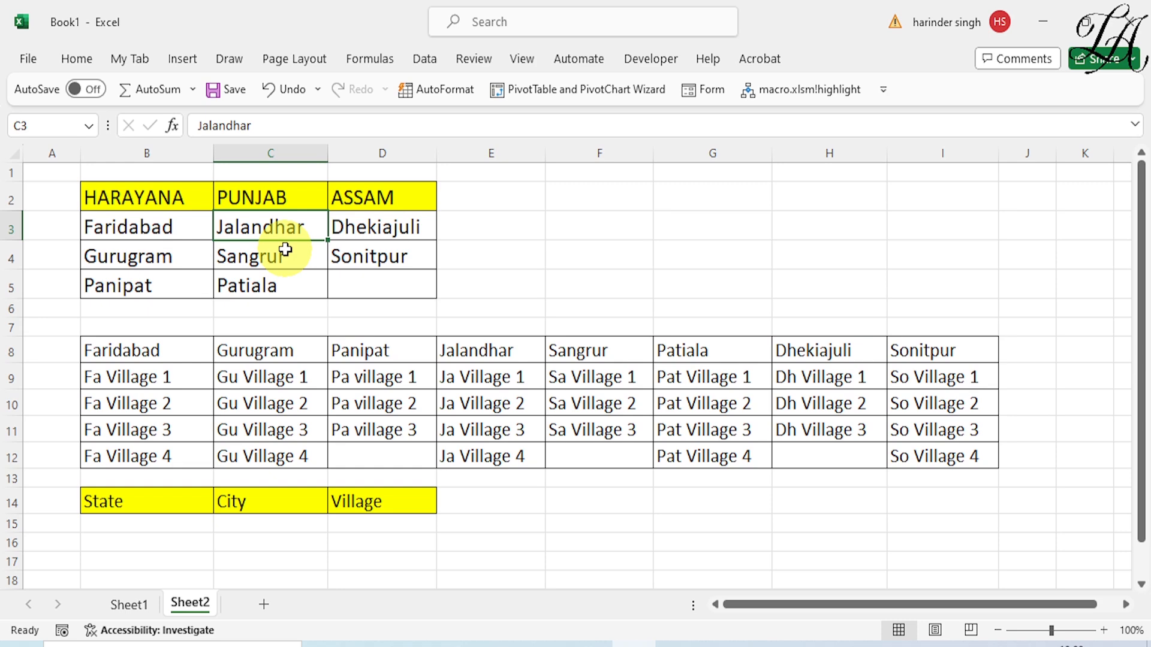
pyautogui.hotkey('ctrl', 'a')
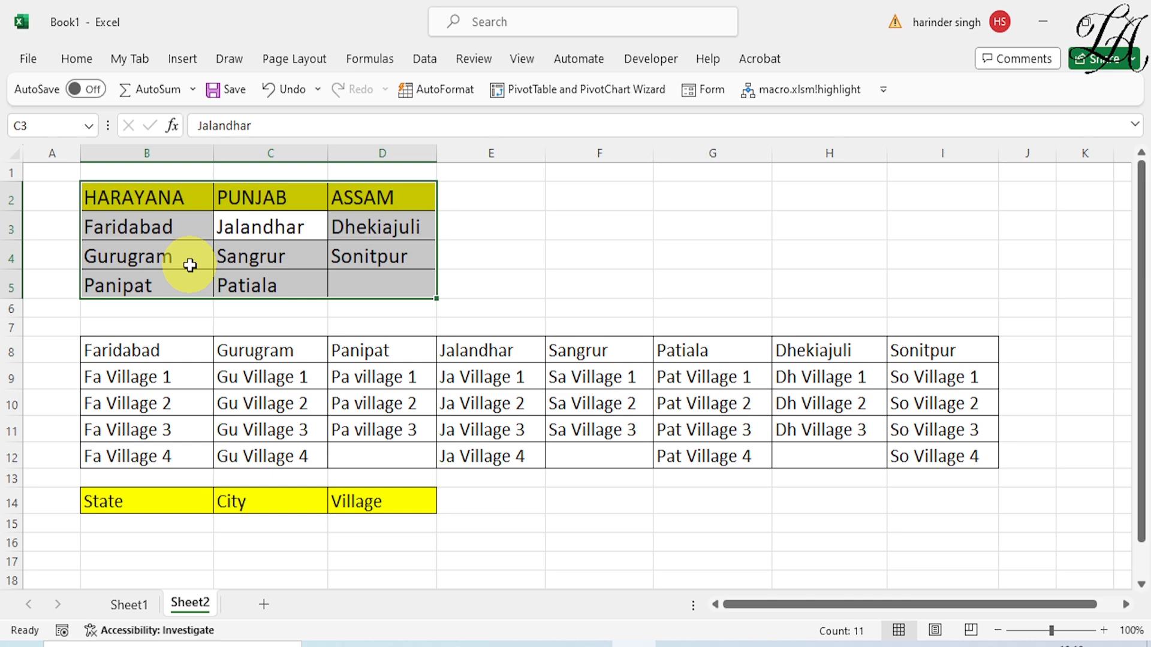
pyautogui.click(367, 59)
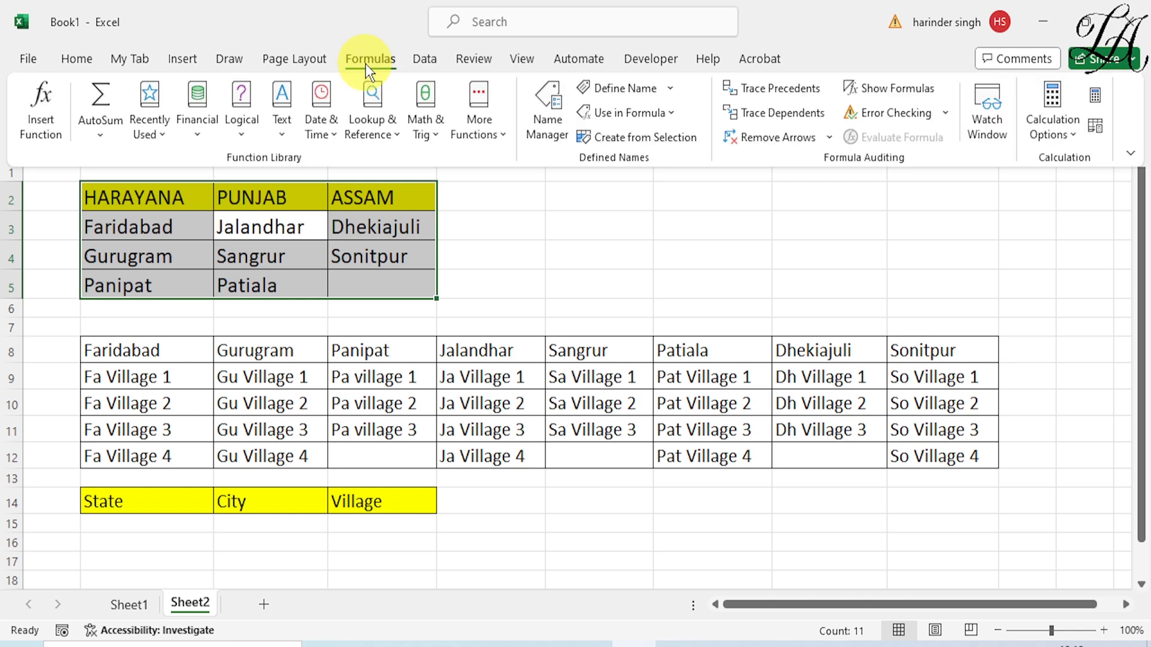
pyautogui.click(672, 139)
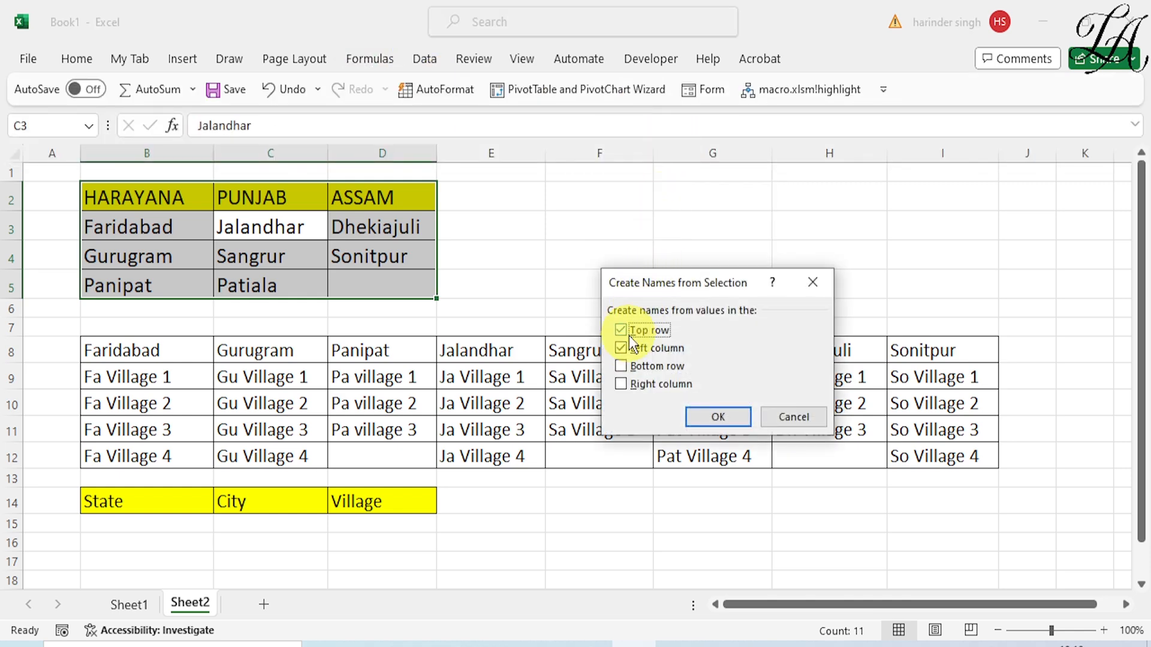
pyautogui.click(622, 349)
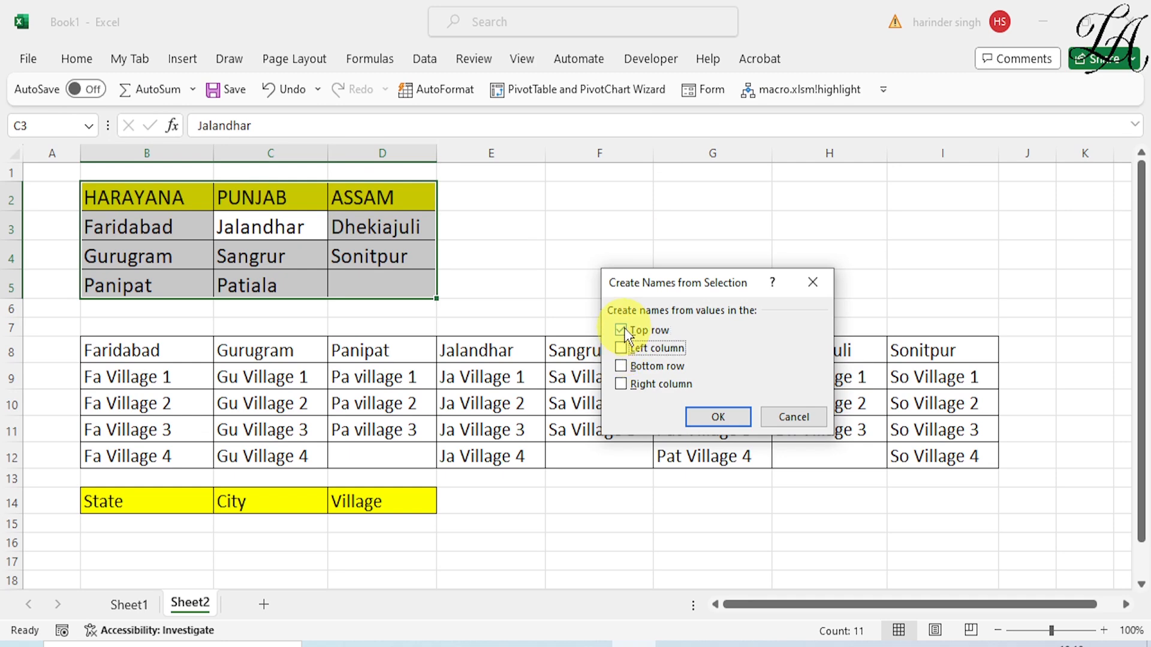
pyautogui.click(731, 416)
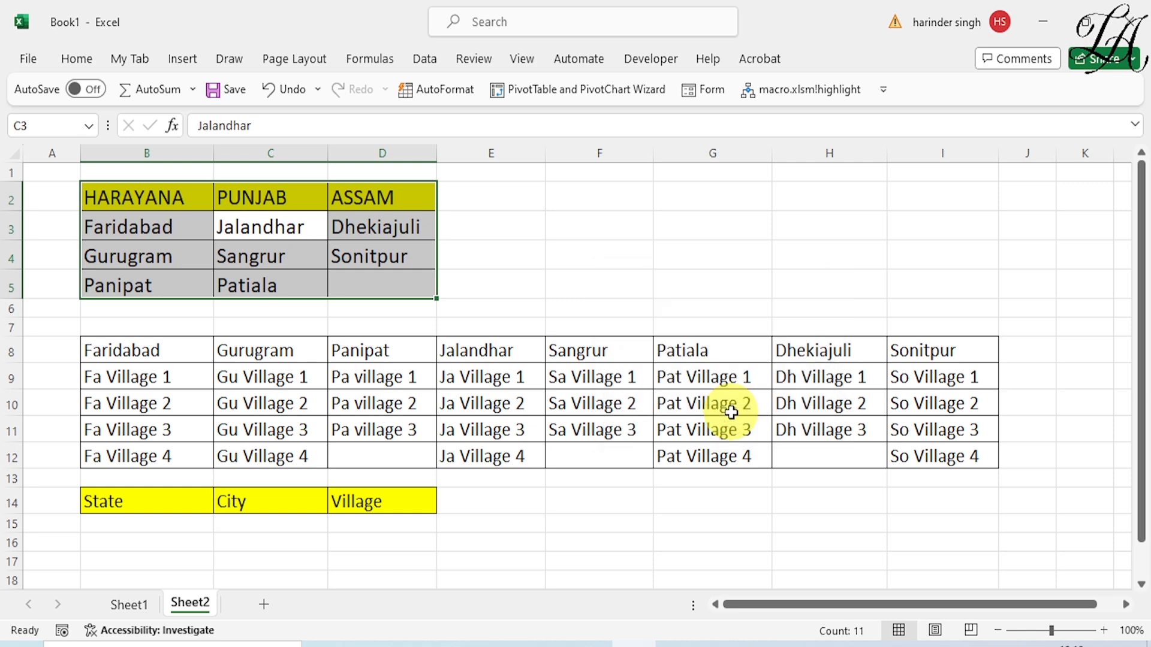
# Check the workbook's list of defined names for the state names
pyautogui.click(596, 254)
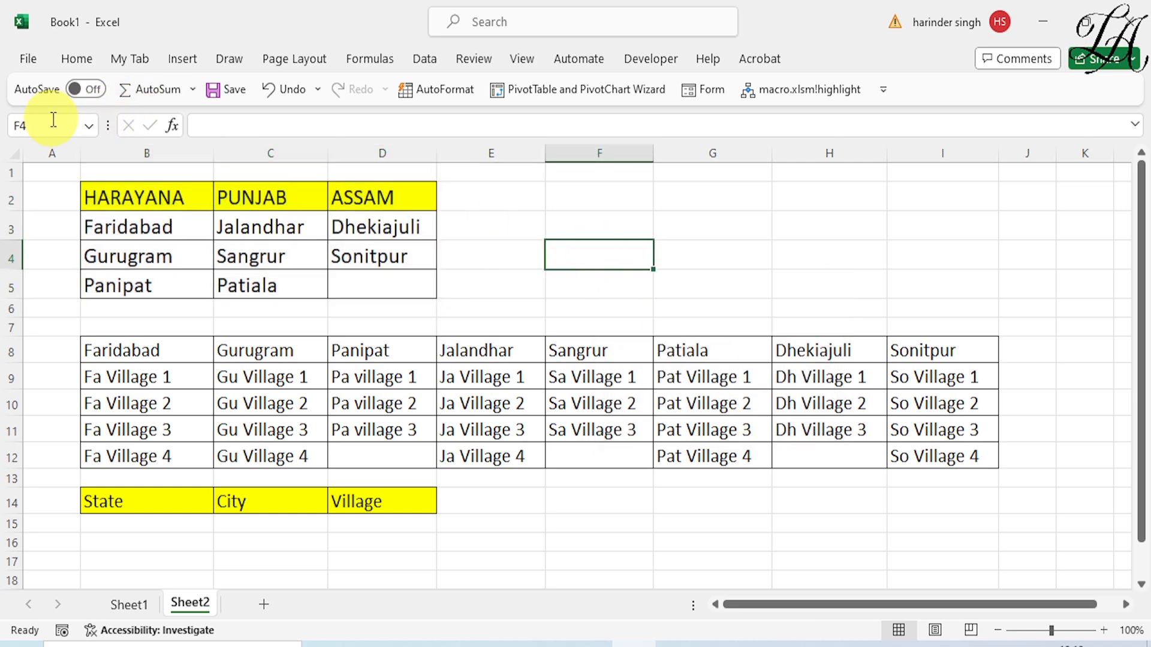
pyautogui.click(88, 125)
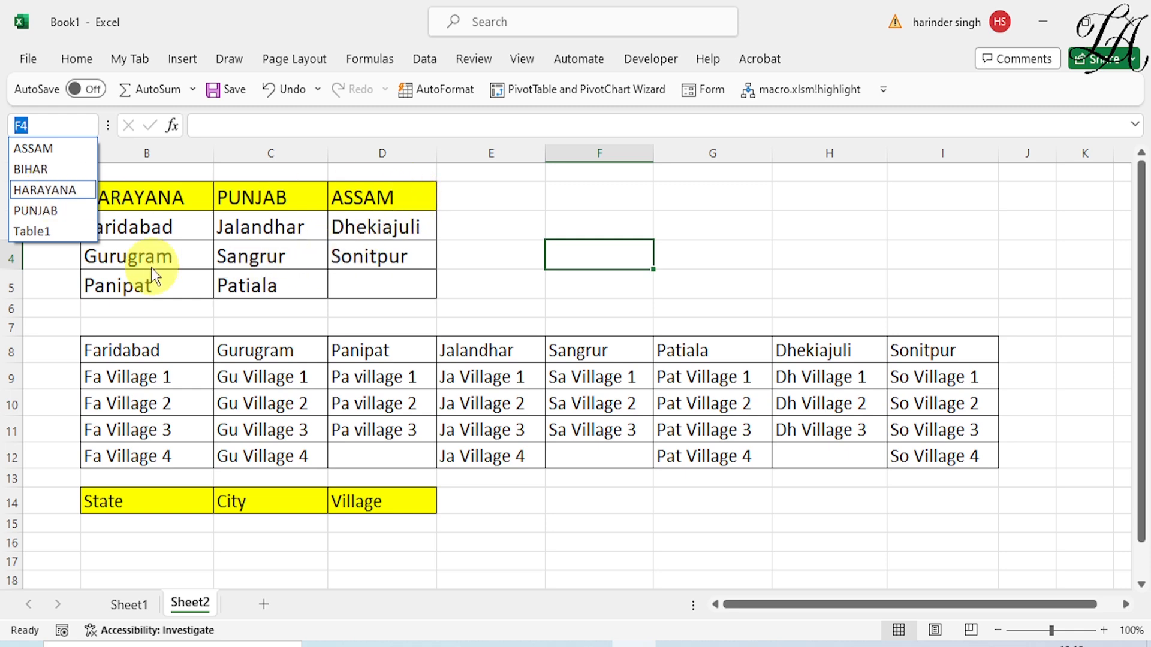
pyautogui.click(534, 215)
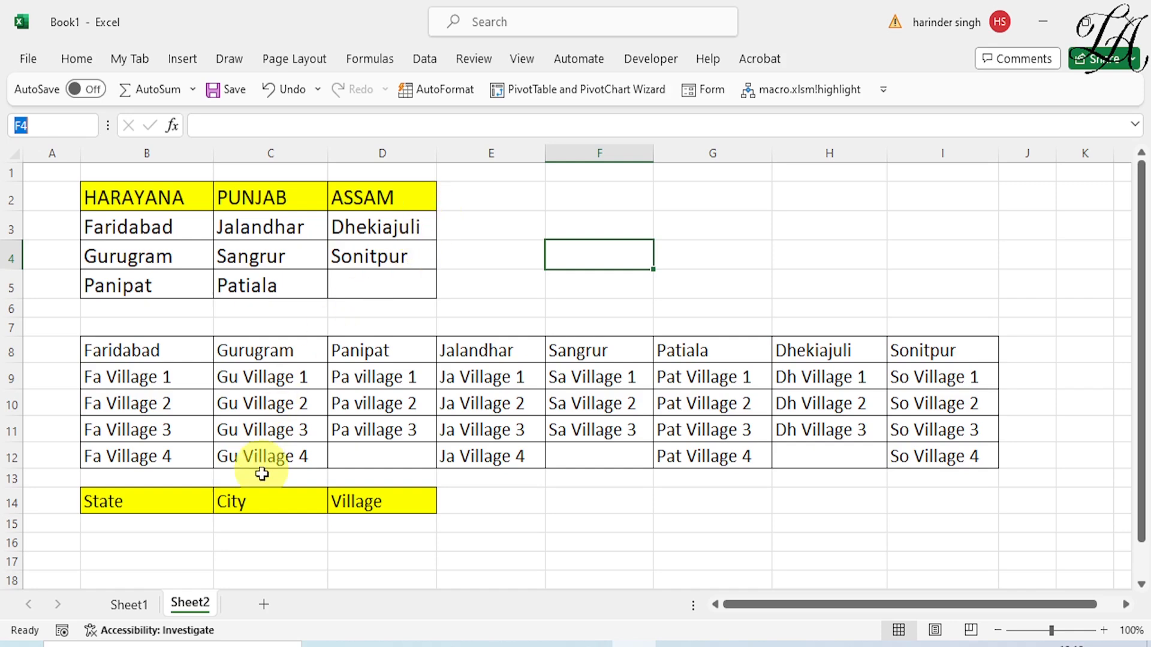
# Start a data validation rule for City cell C15 that allows a list
pyautogui.click(265, 527)
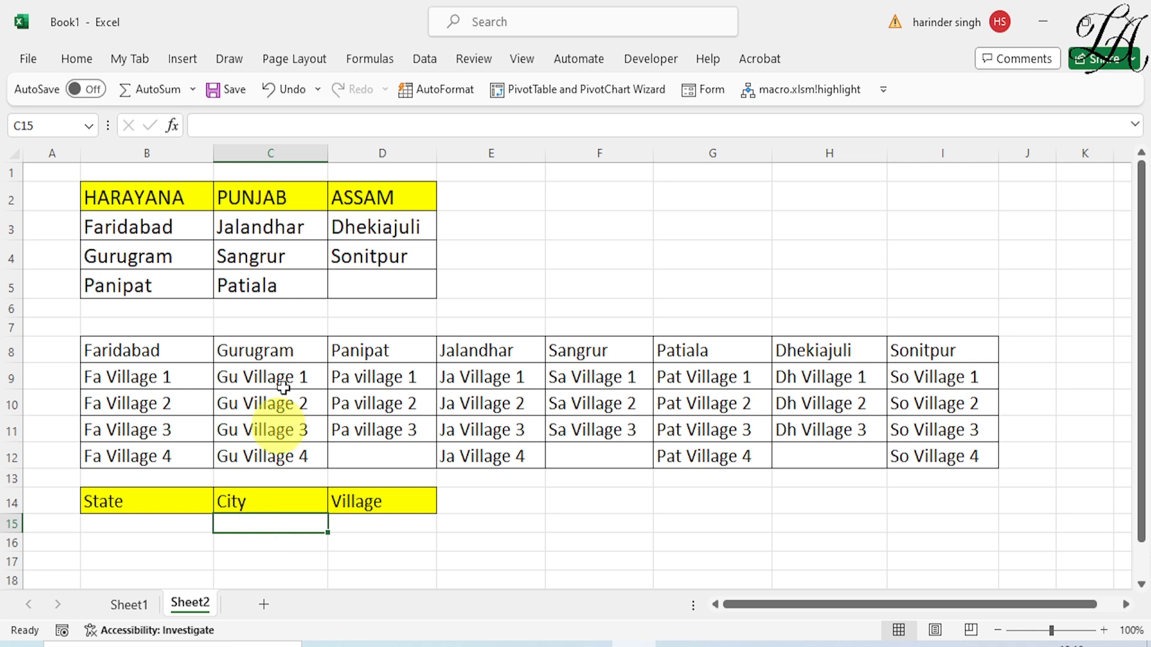
pyautogui.click(417, 63)
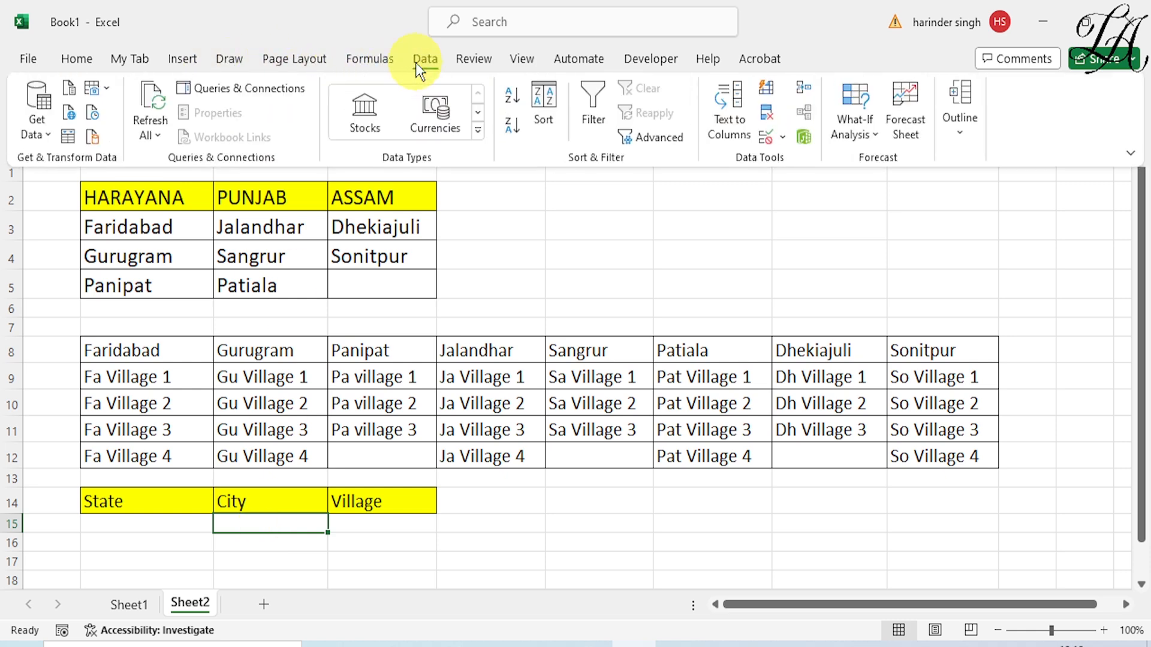
pyautogui.click(765, 136)
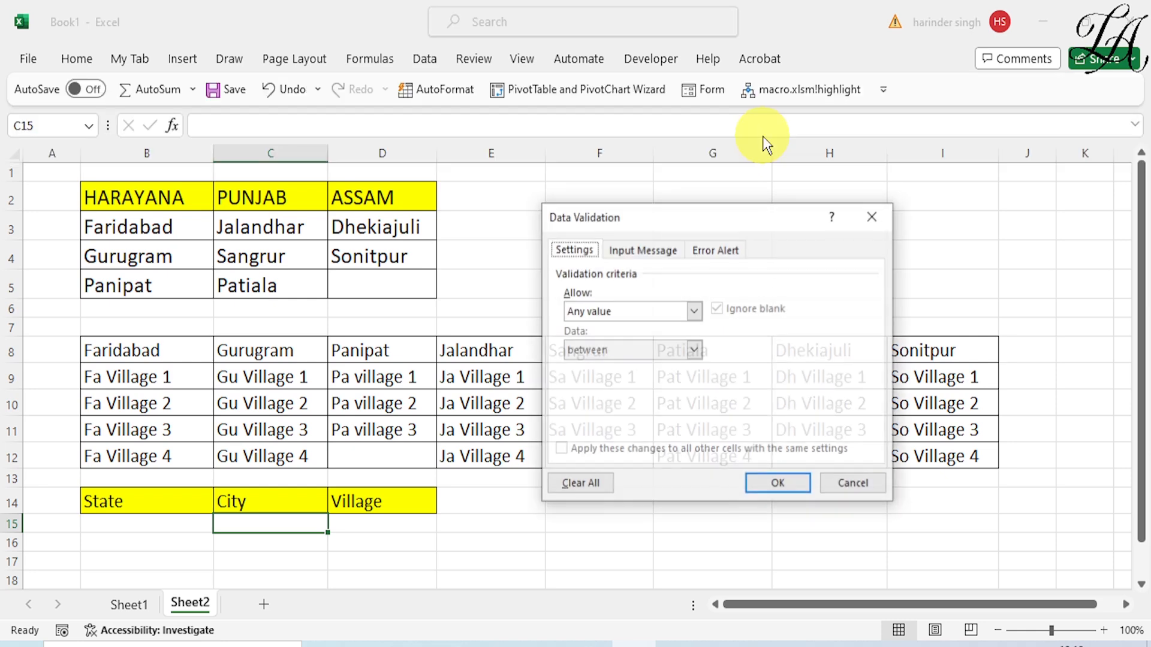
pyautogui.click(694, 311)
pyautogui.click(627, 365)
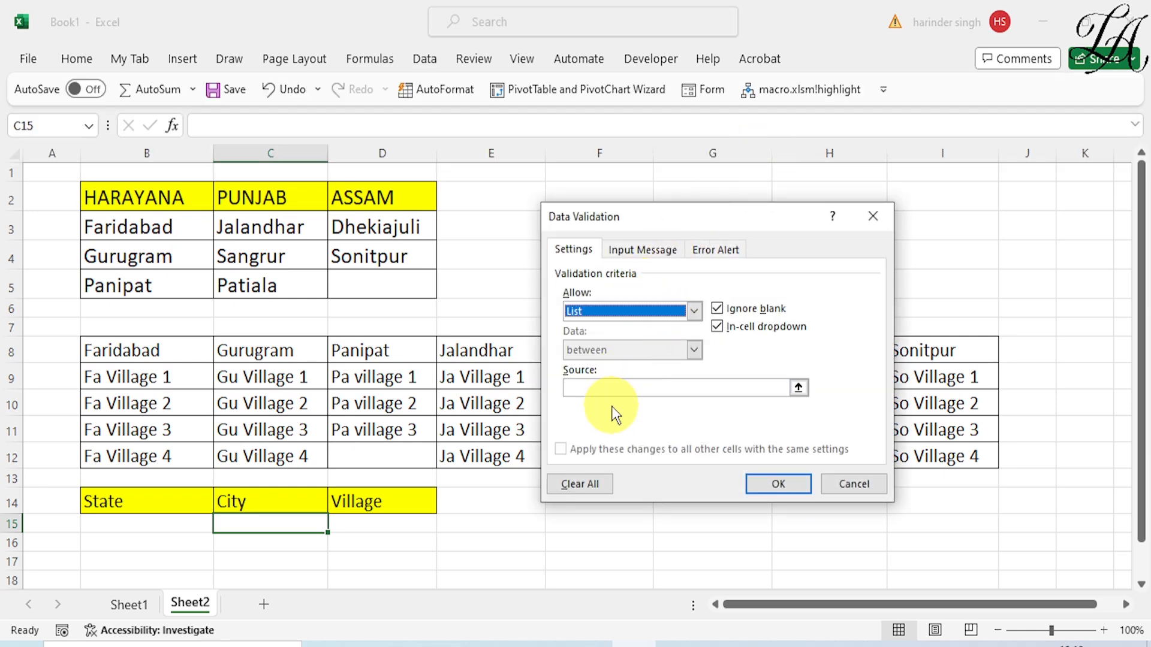
# Enter =indirect(b15) as the list source for C15 and apply the validation rule
pyautogui.click(613, 388)
pyautogui.write('=ind')
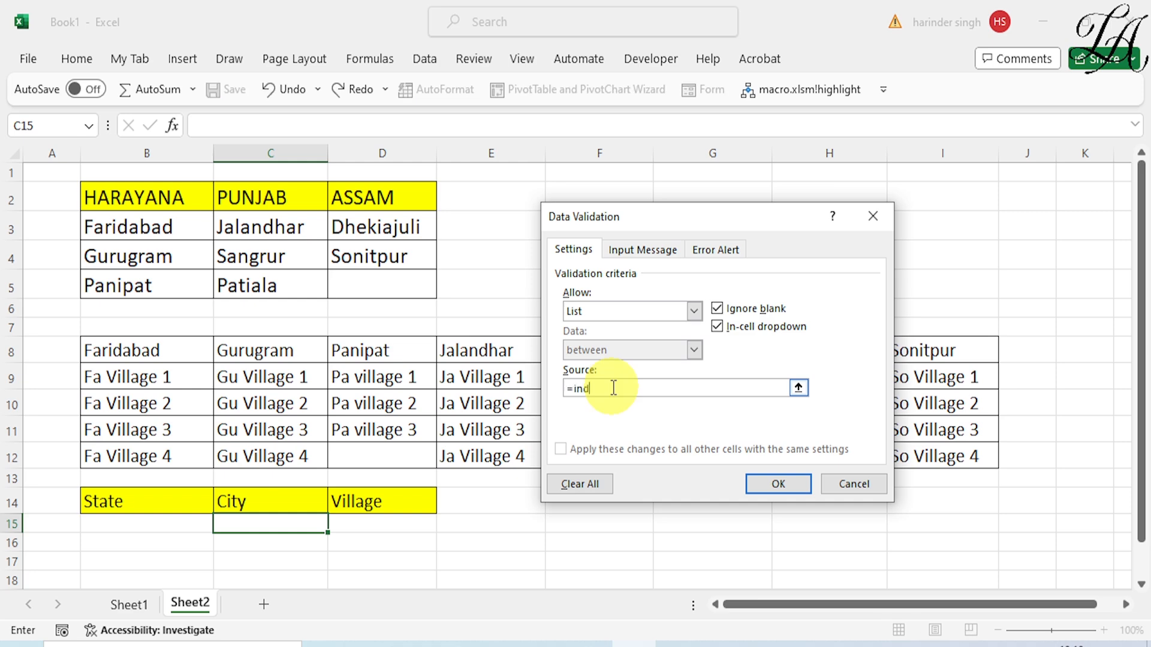
pyautogui.write('irect(')
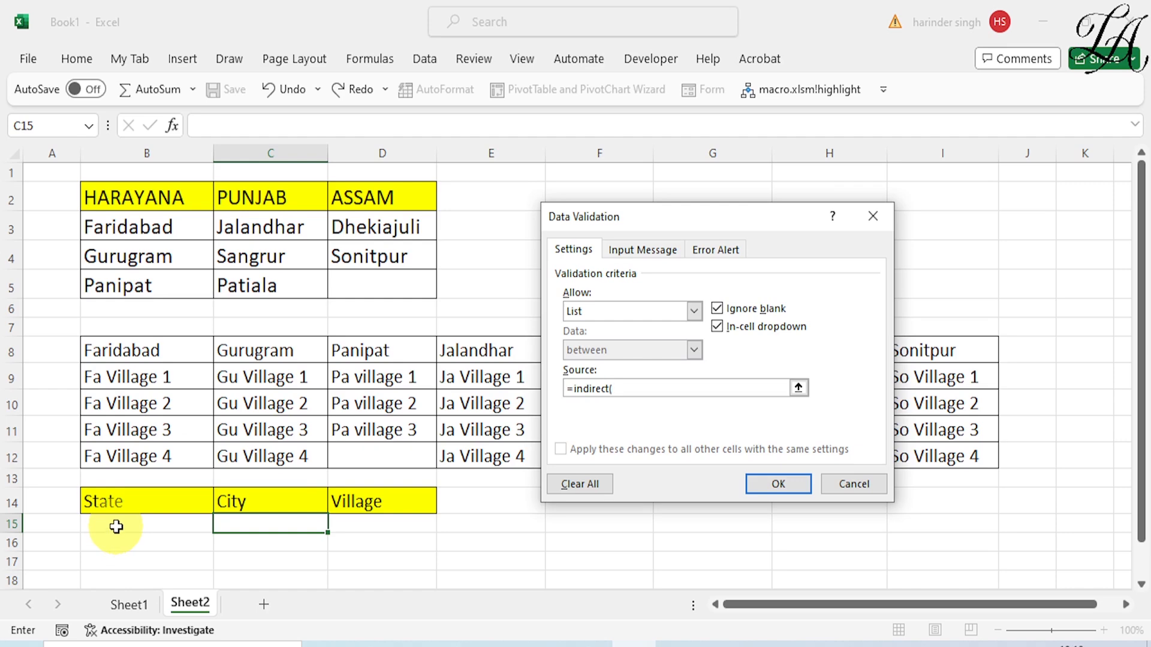
pyautogui.write('b')
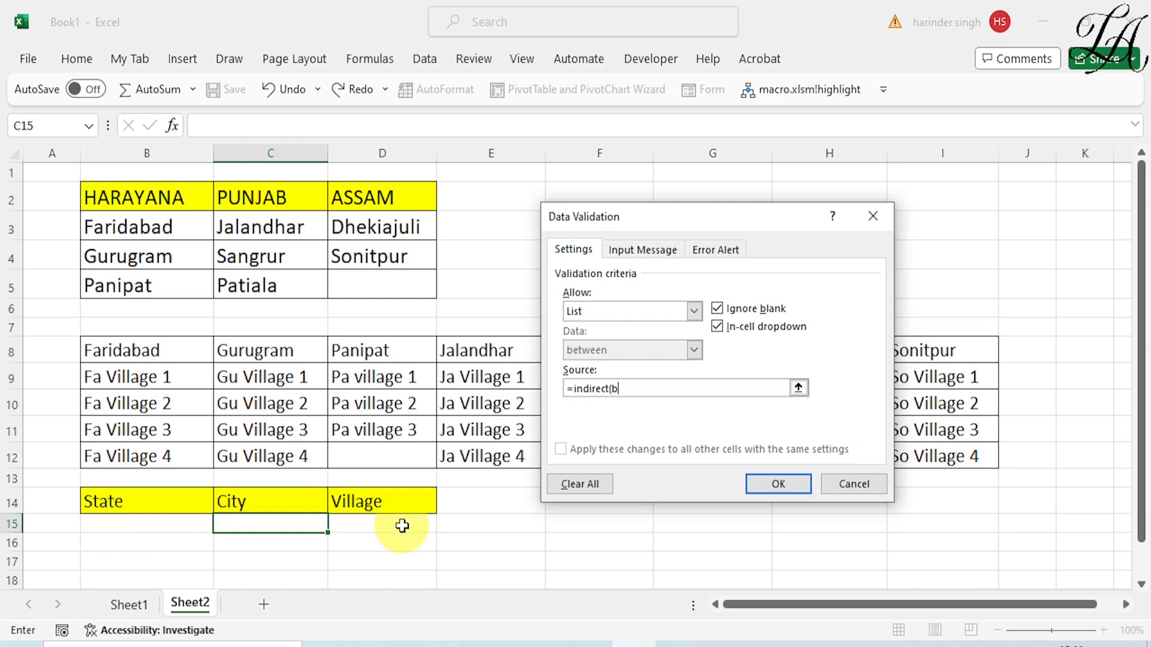
pyautogui.write('15)')
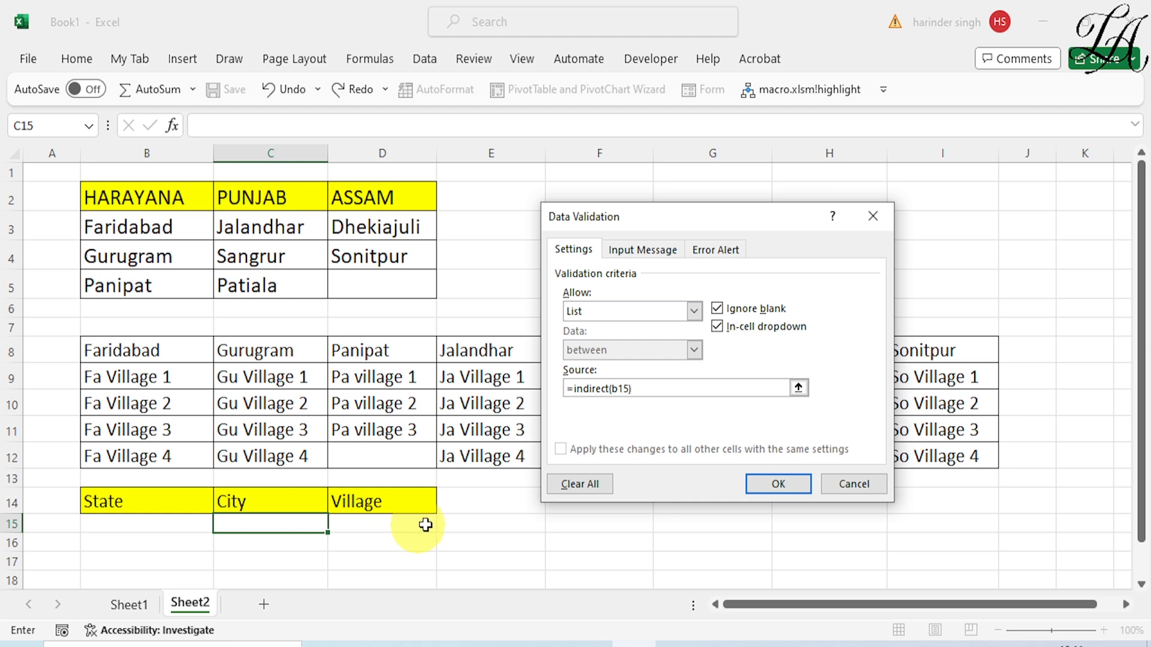
pyautogui.click(778, 484)
# Choose HARAYANA as the state in B15 and check the city choices in C15
pyautogui.click(150, 523)
pyautogui.click(219, 524)
pyautogui.click(185, 543)
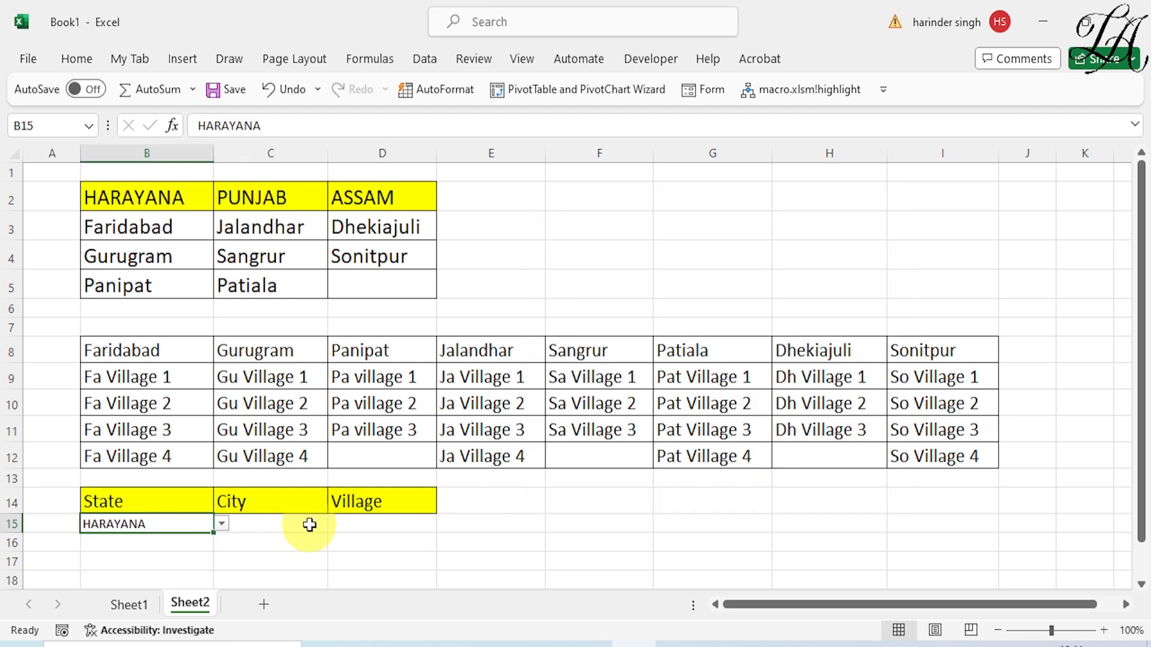
pyautogui.click(305, 522)
pyautogui.click(335, 524)
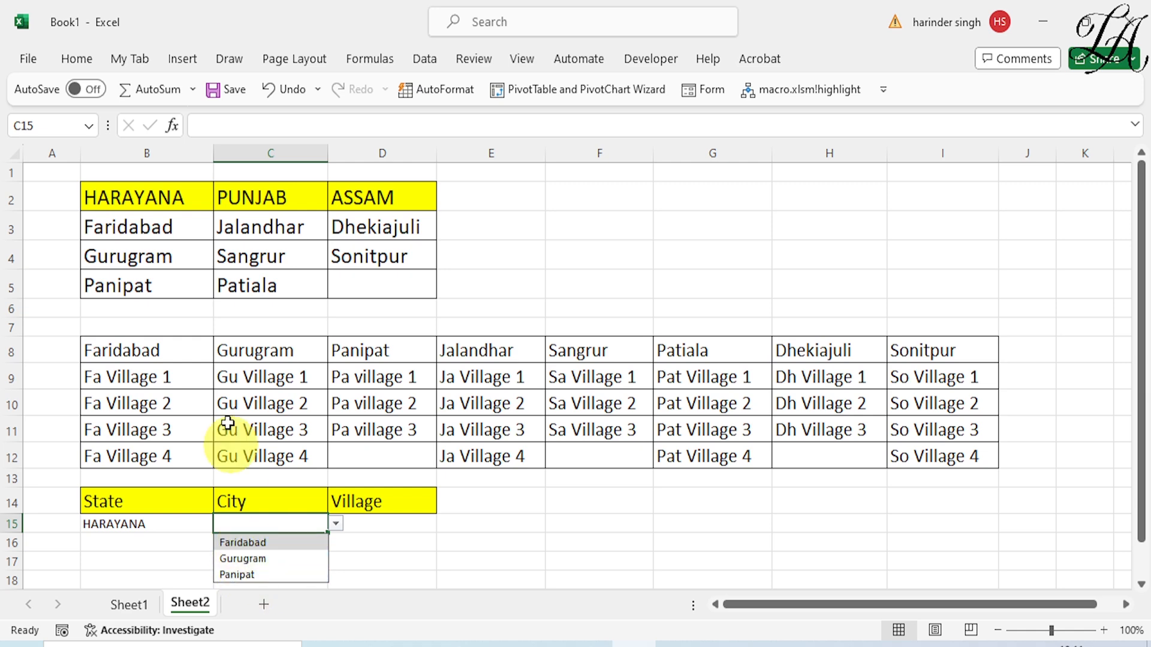
# Change the state in B15 to PUNJAB and check the city choices in C15
pyautogui.click(187, 523)
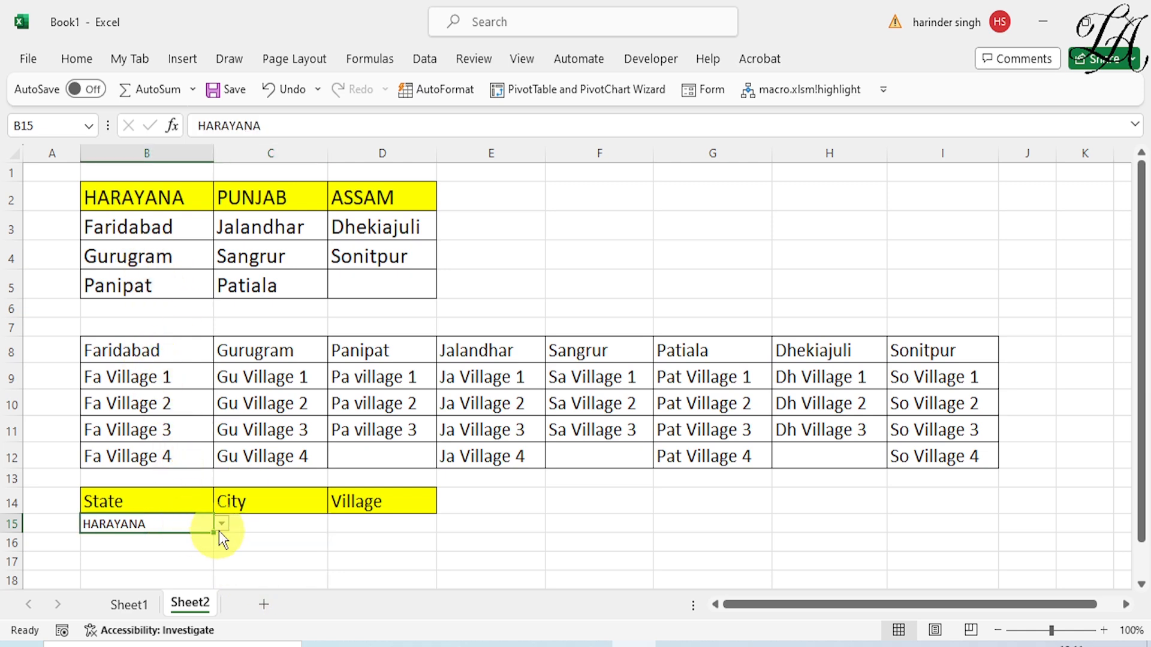
pyautogui.click(221, 524)
pyautogui.click(173, 560)
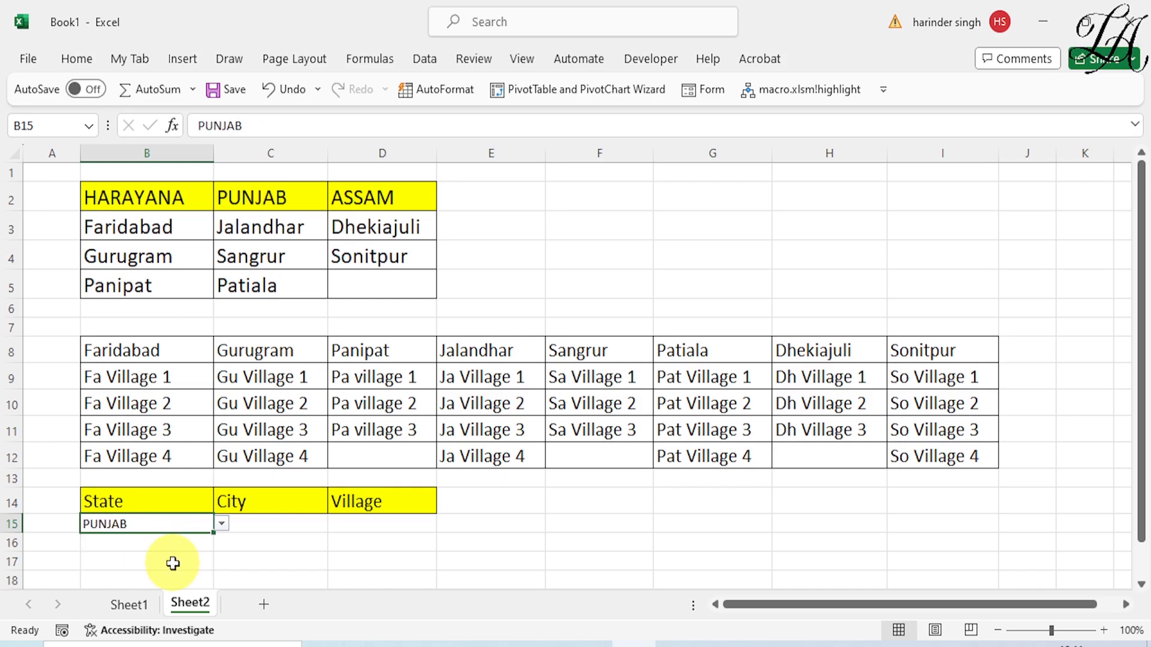
pyautogui.click(306, 526)
pyautogui.click(336, 525)
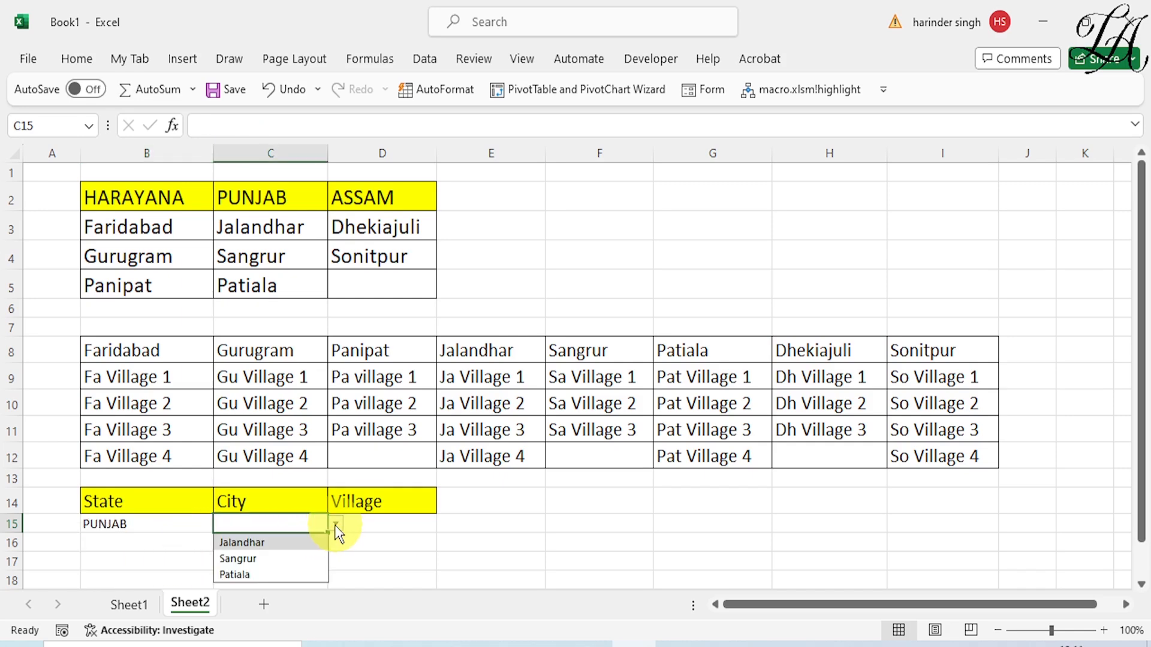
# Change the state in B15 to ASSAM and choose Dhekiajuli as the city in C15
pyautogui.click(128, 521)
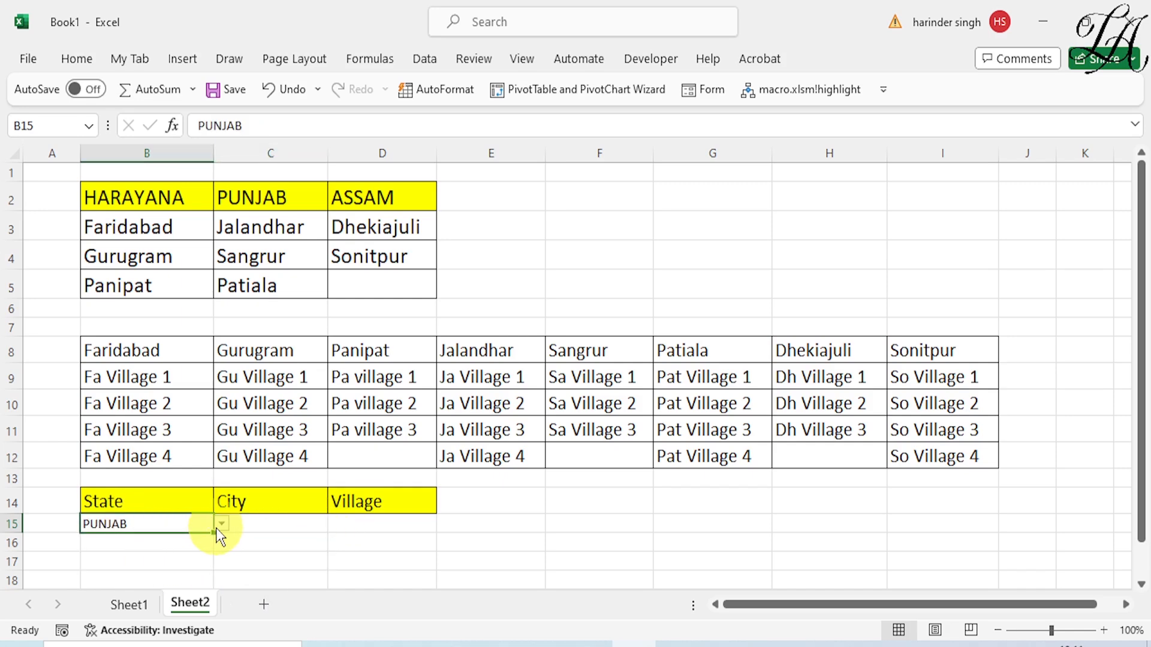
pyautogui.click(220, 525)
pyautogui.click(158, 576)
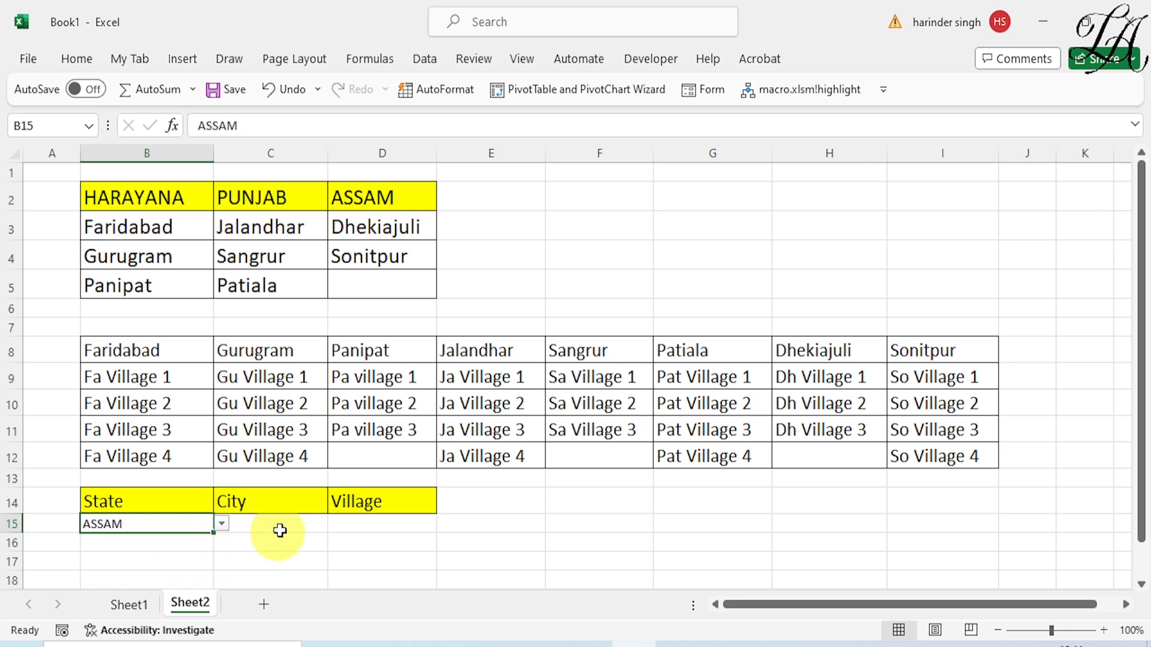
pyautogui.click(281, 529)
pyautogui.click(335, 525)
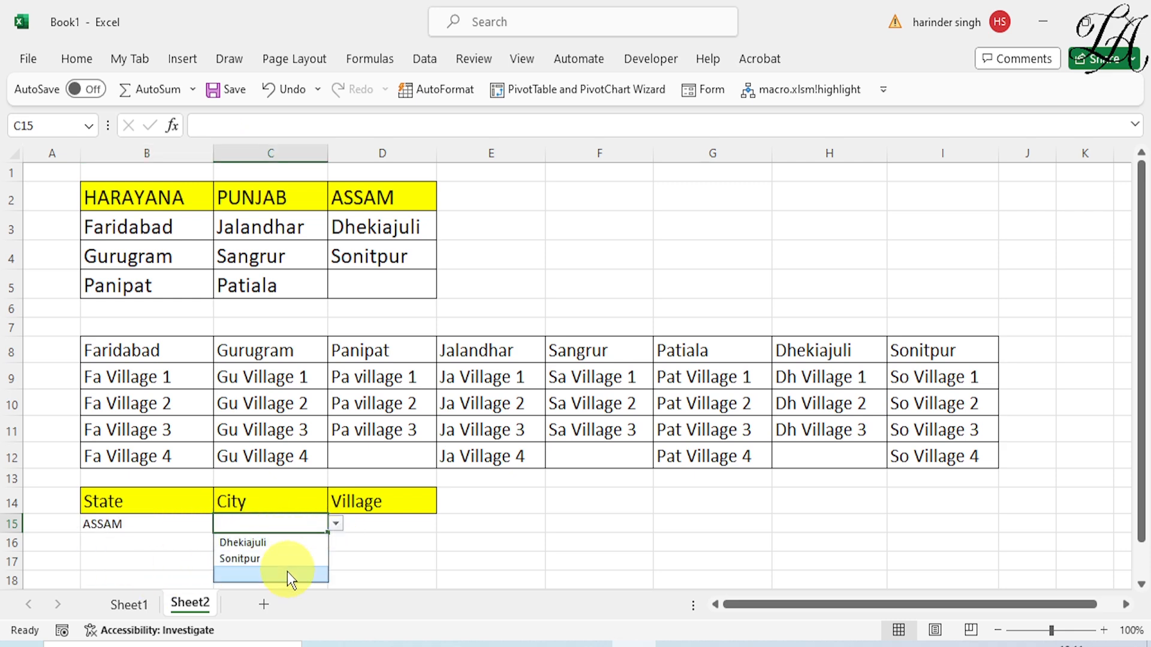
pyautogui.click(267, 547)
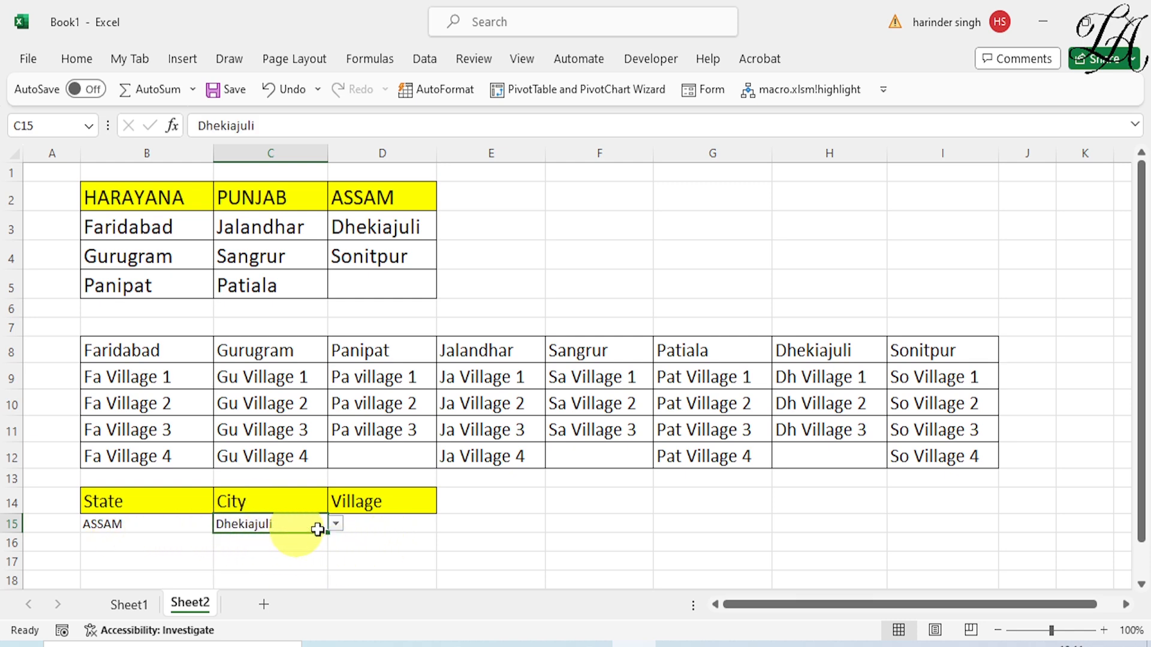
# Create named ranges from the city and village table B8:I12, using only the top row as names
pyautogui.click(384, 529)
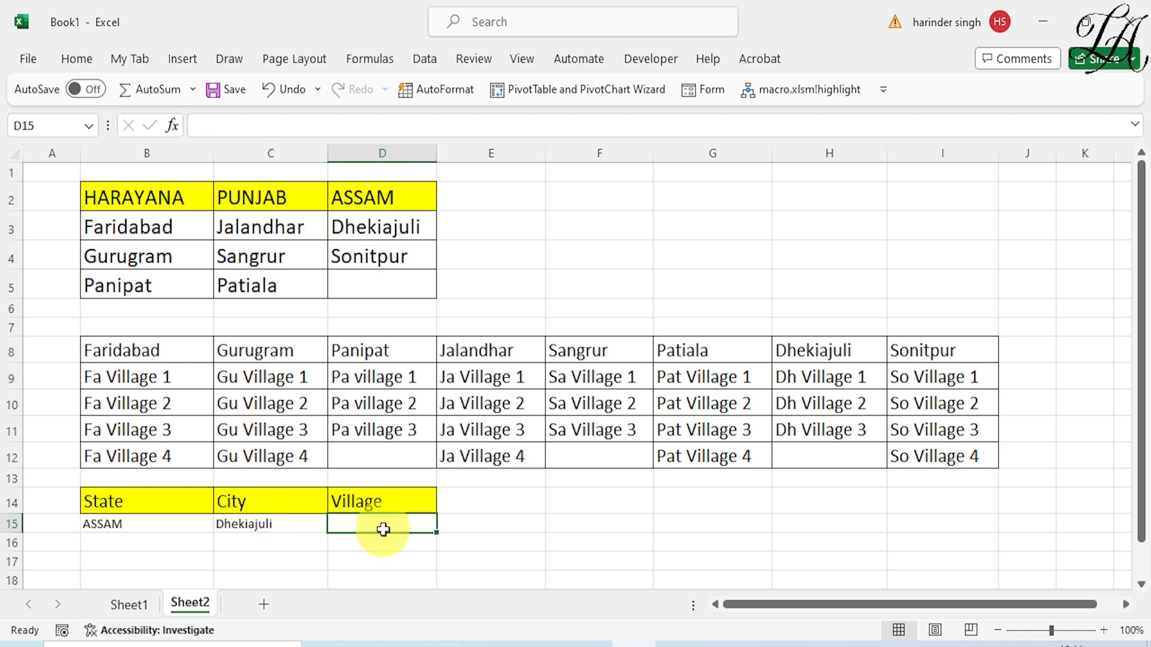
pyautogui.click(155, 352)
pyautogui.moveTo(155, 351); pyautogui.dragTo(943, 456)
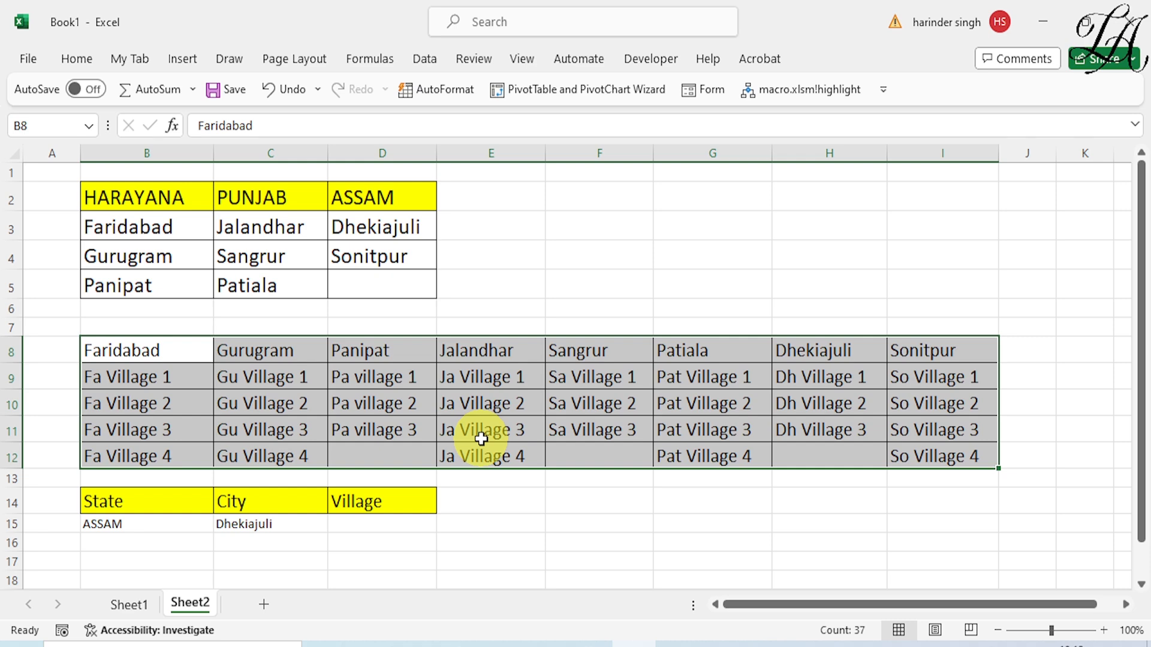
pyautogui.click(371, 59)
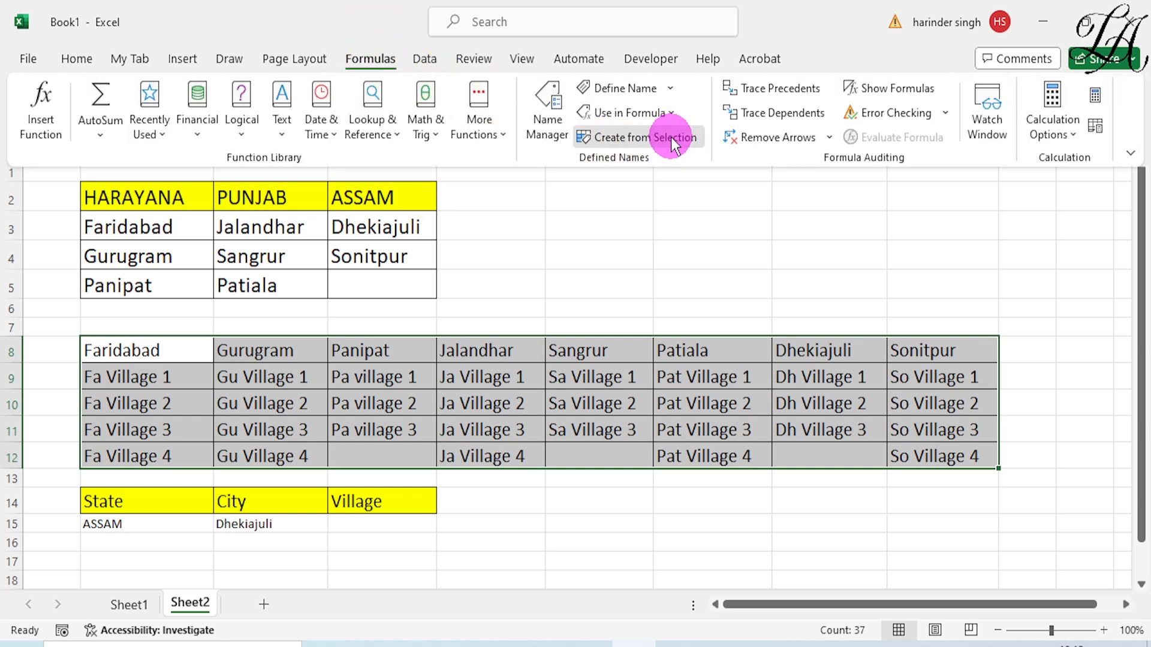
pyautogui.click(673, 143)
pyautogui.click(630, 349)
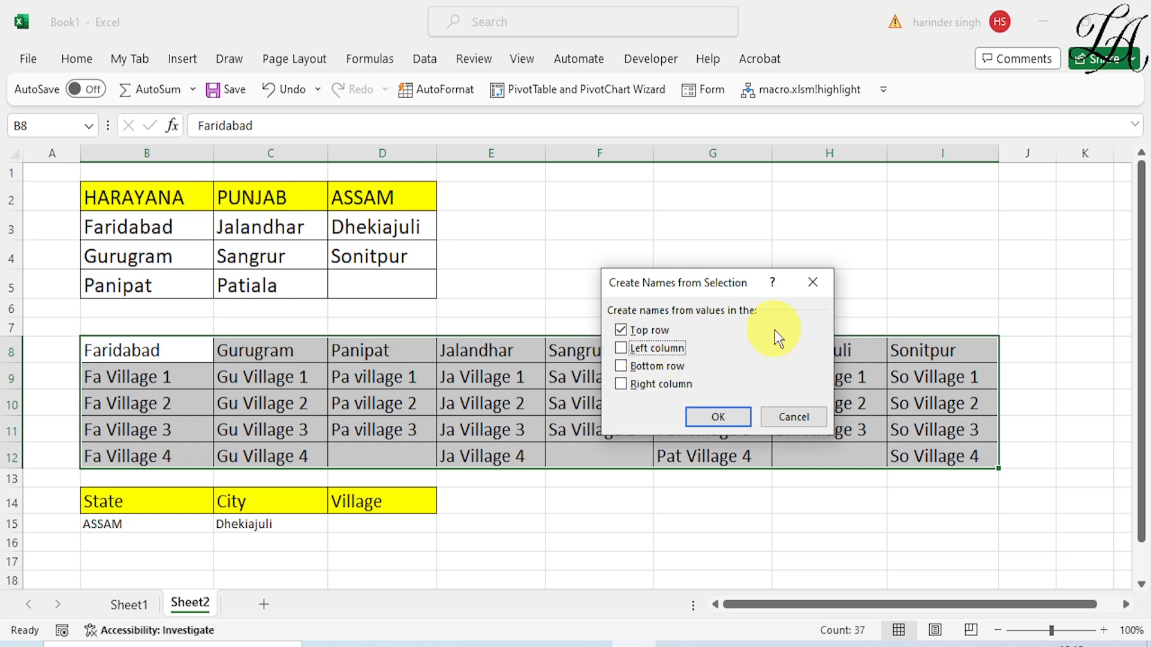
pyautogui.click(731, 417)
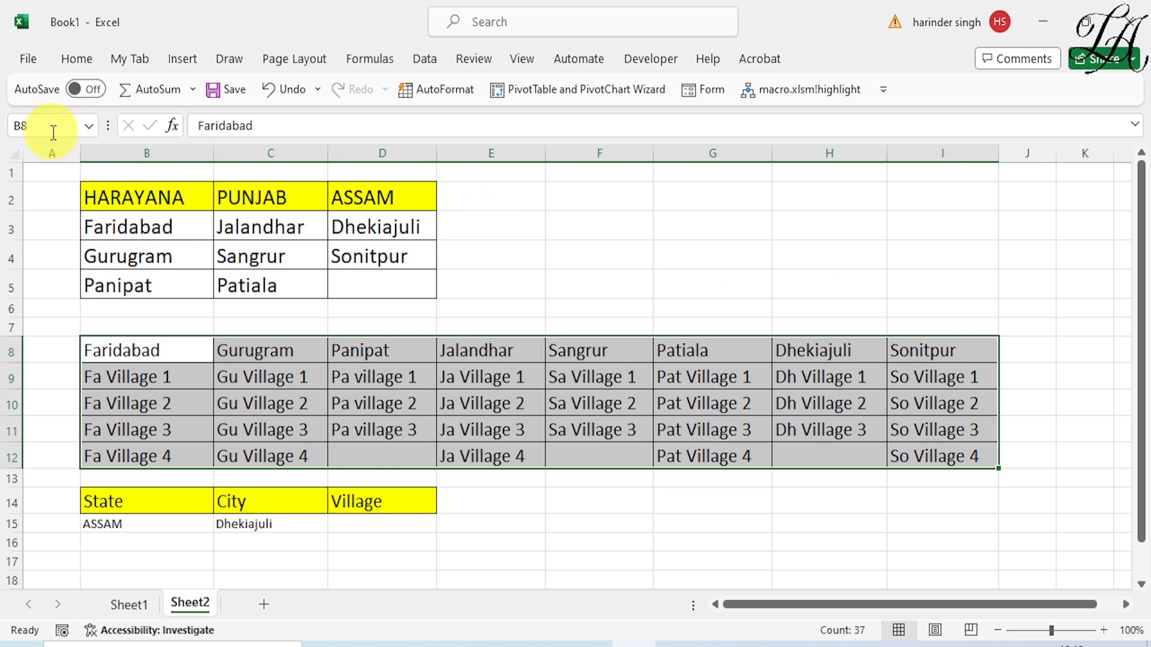
# Check the list of defined names for the city names, and select Village cell D15
pyautogui.click(90, 129)
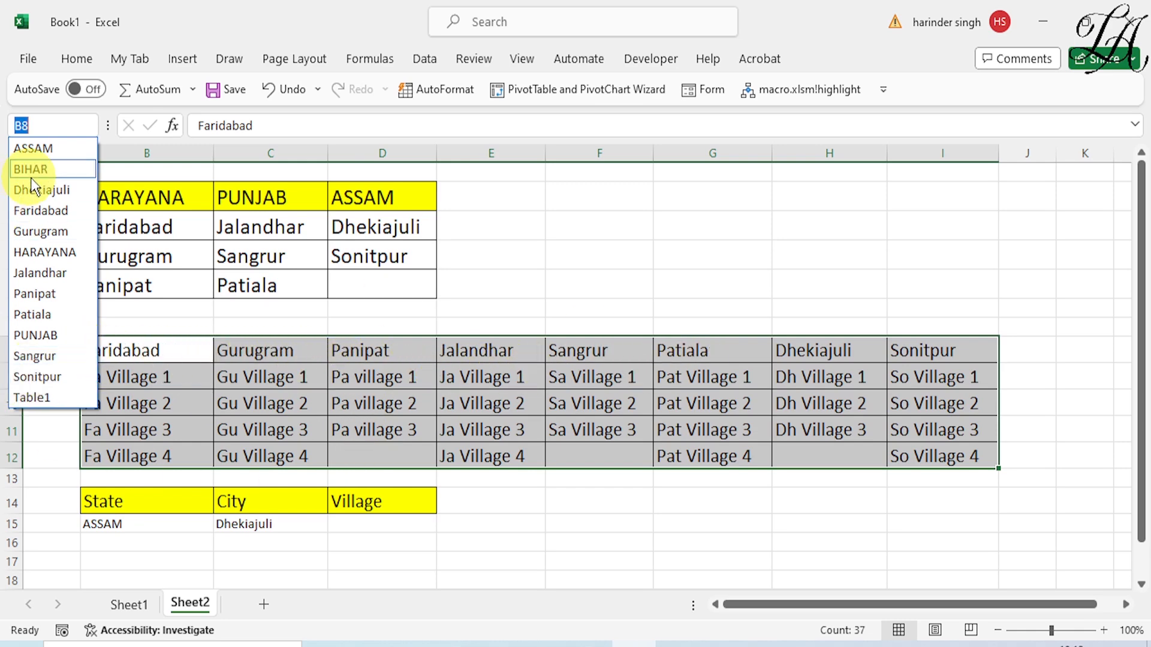
pyautogui.click(723, 253)
pyautogui.click(723, 253)
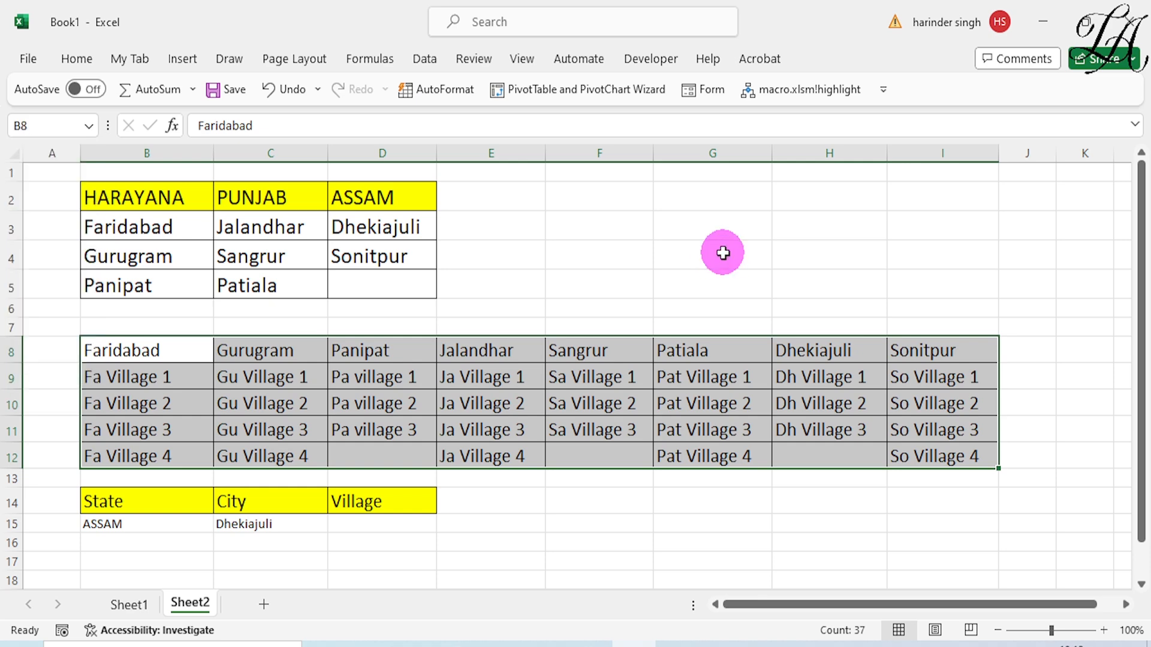
pyautogui.click(370, 529)
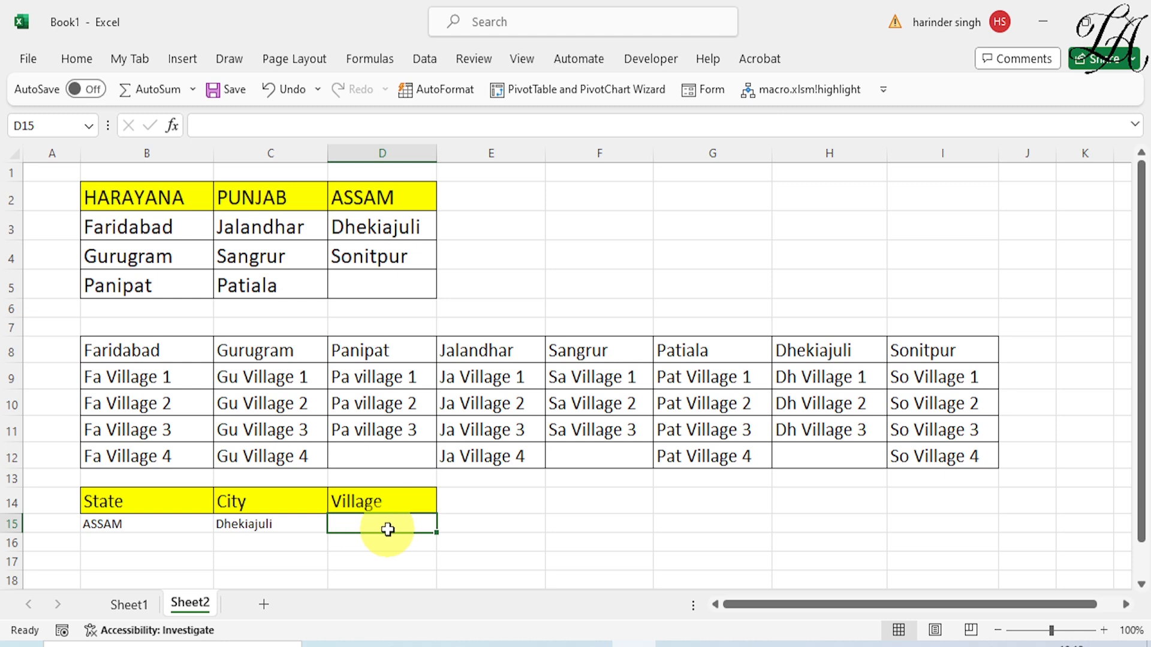
# Add a List data validation to Village cell D15 with the source =indirect(c15)
pyautogui.click(427, 52)
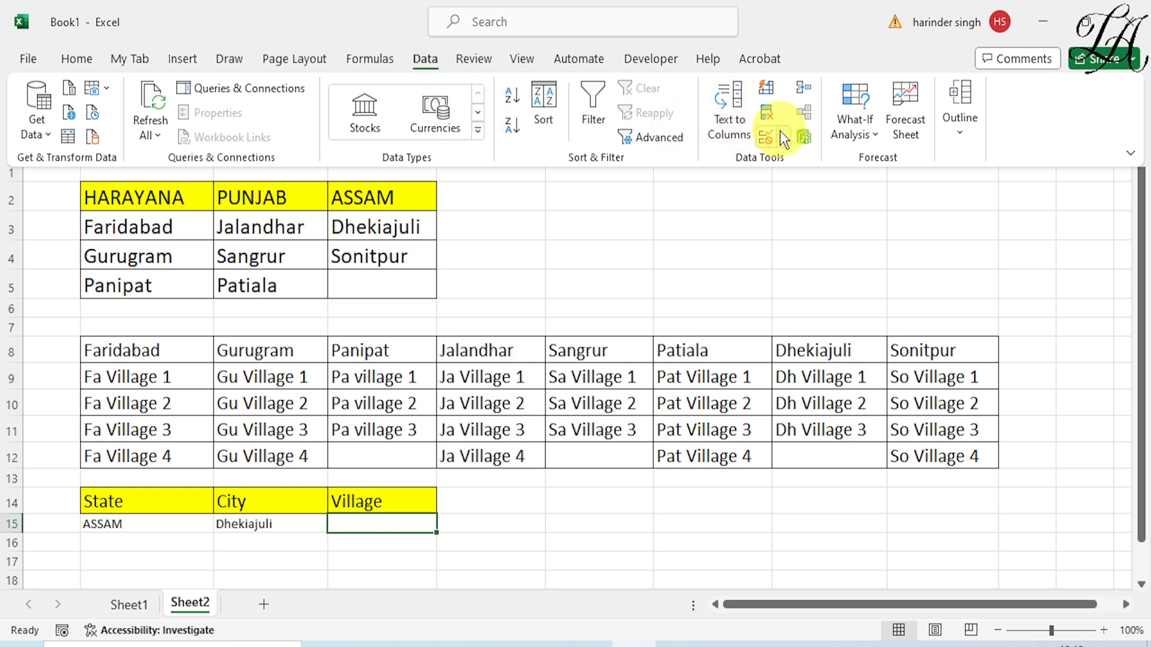
pyautogui.click(782, 137)
pyautogui.click(800, 163)
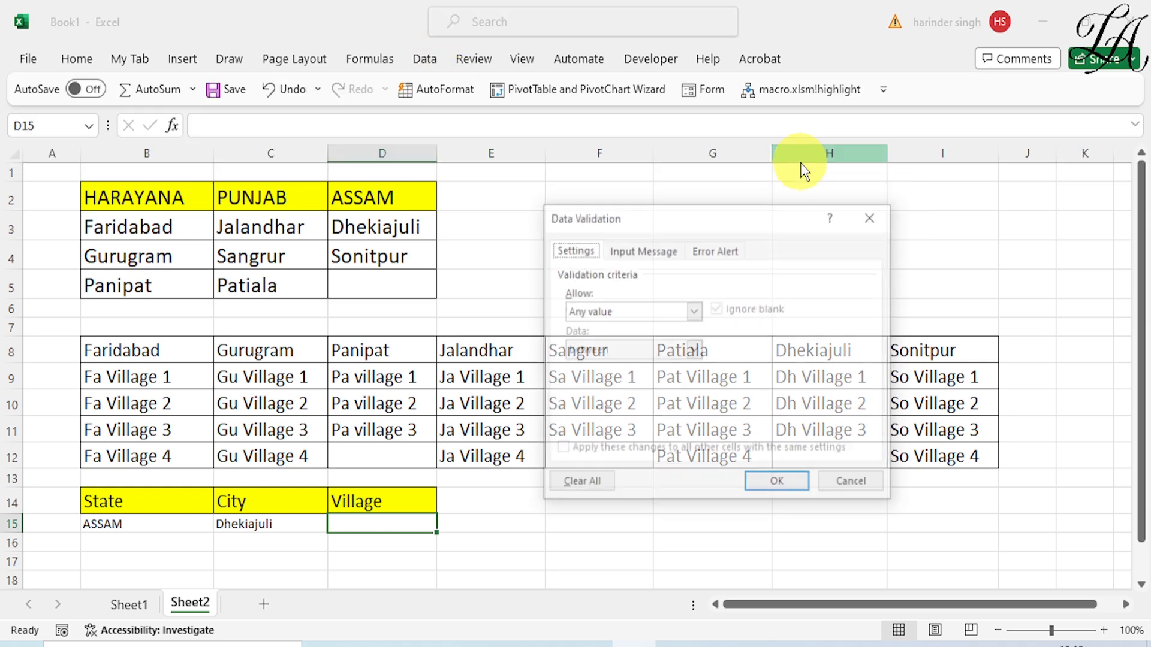
pyautogui.click(697, 316)
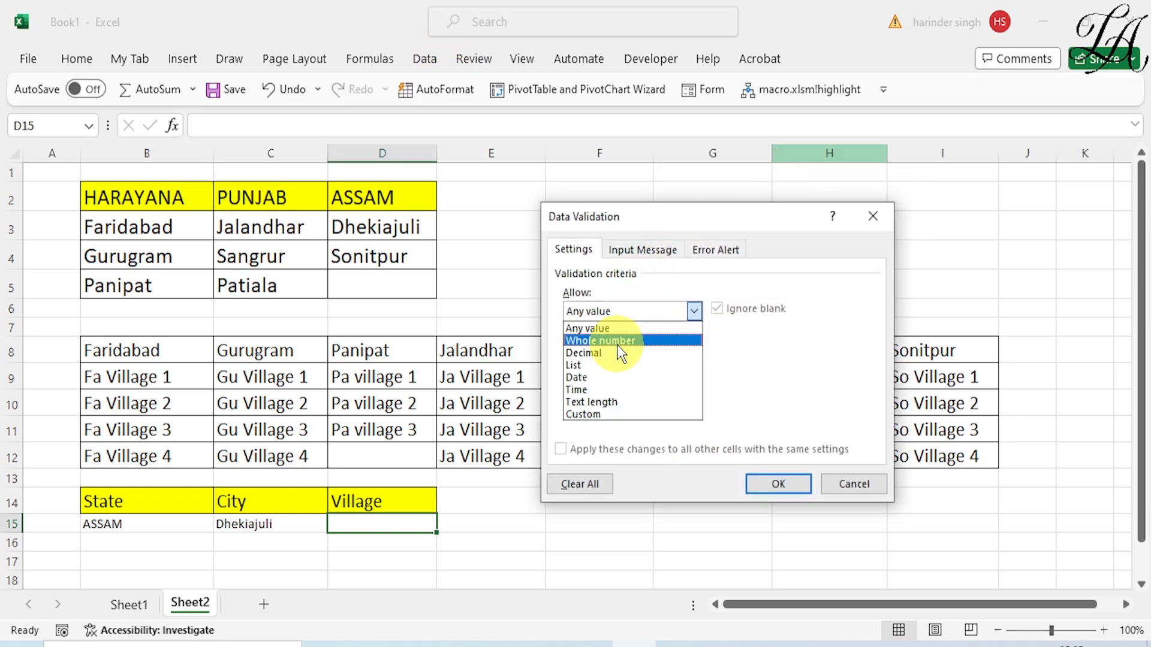
pyautogui.click(600, 366)
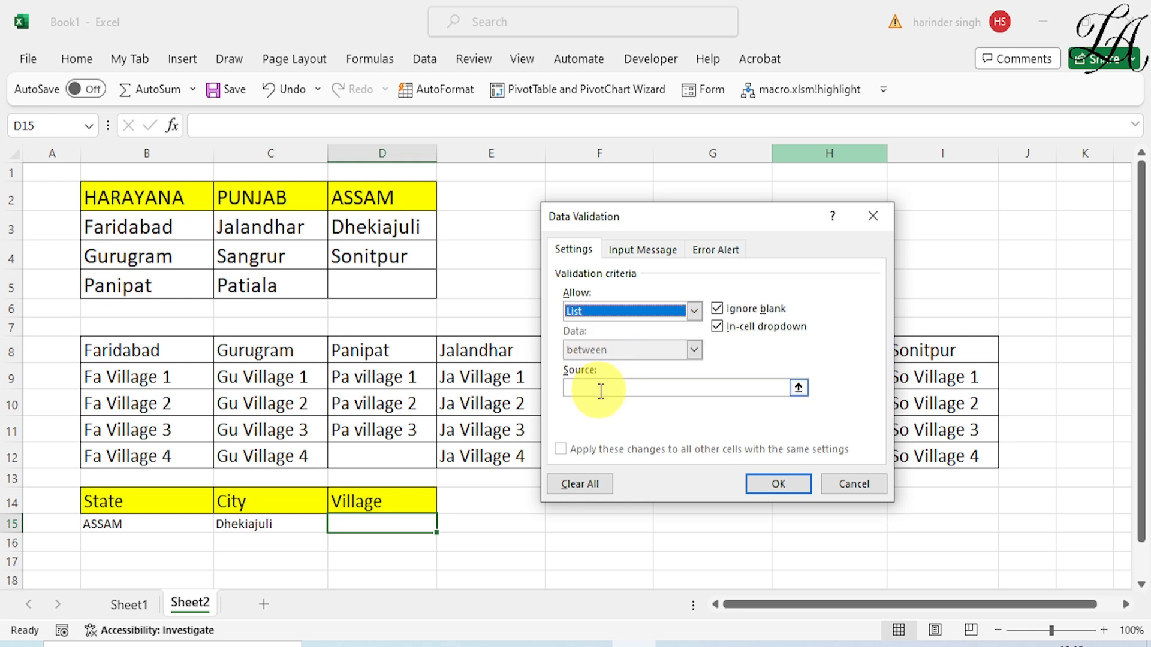
pyautogui.click(601, 389)
pyautogui.write('=indirect(')
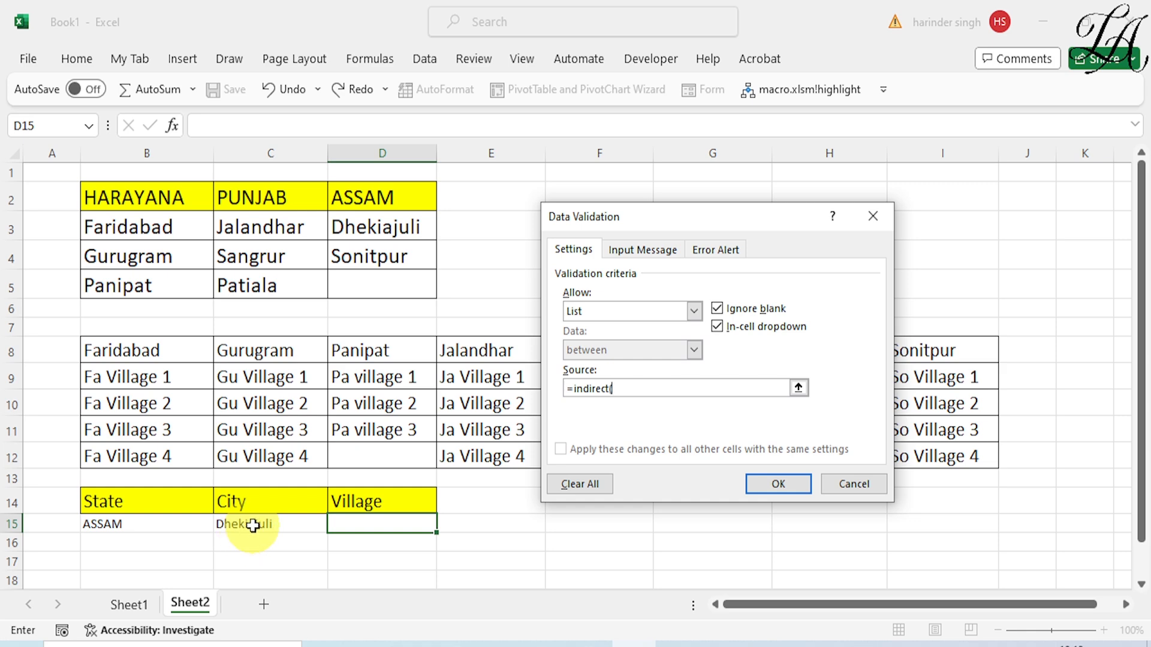
pyautogui.write('c15)')
pyautogui.click(773, 484)
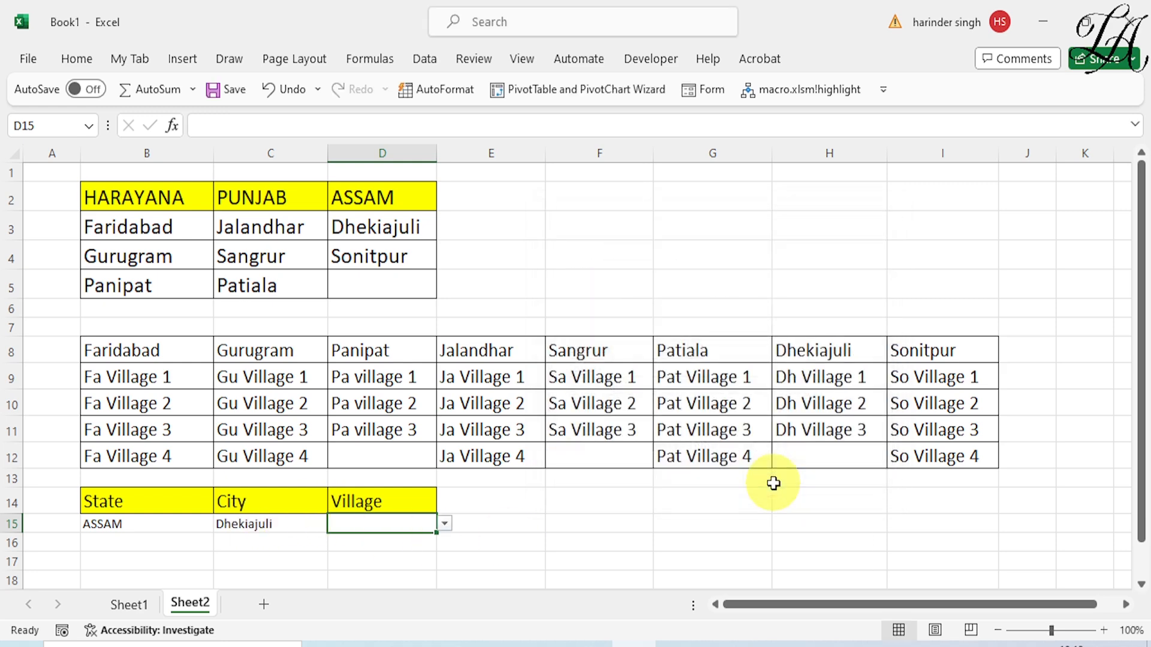
# Check the village choices in D15 for the current city, and check them again with C15 set to Sonitpur
pyautogui.click(447, 526)
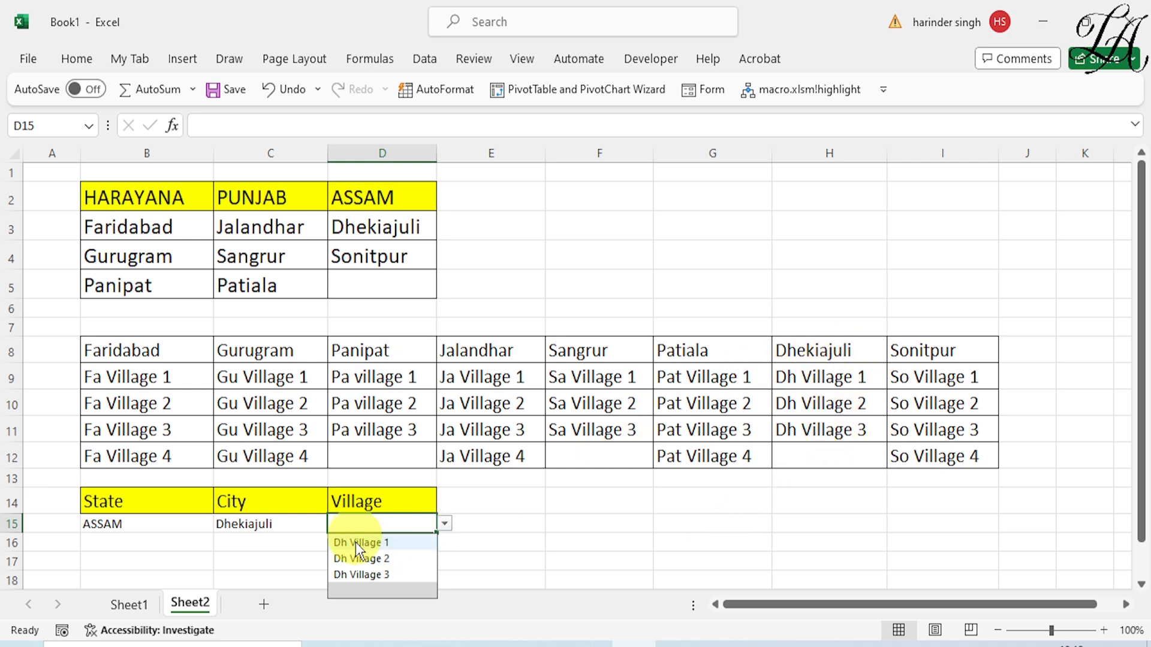
pyautogui.click(255, 525)
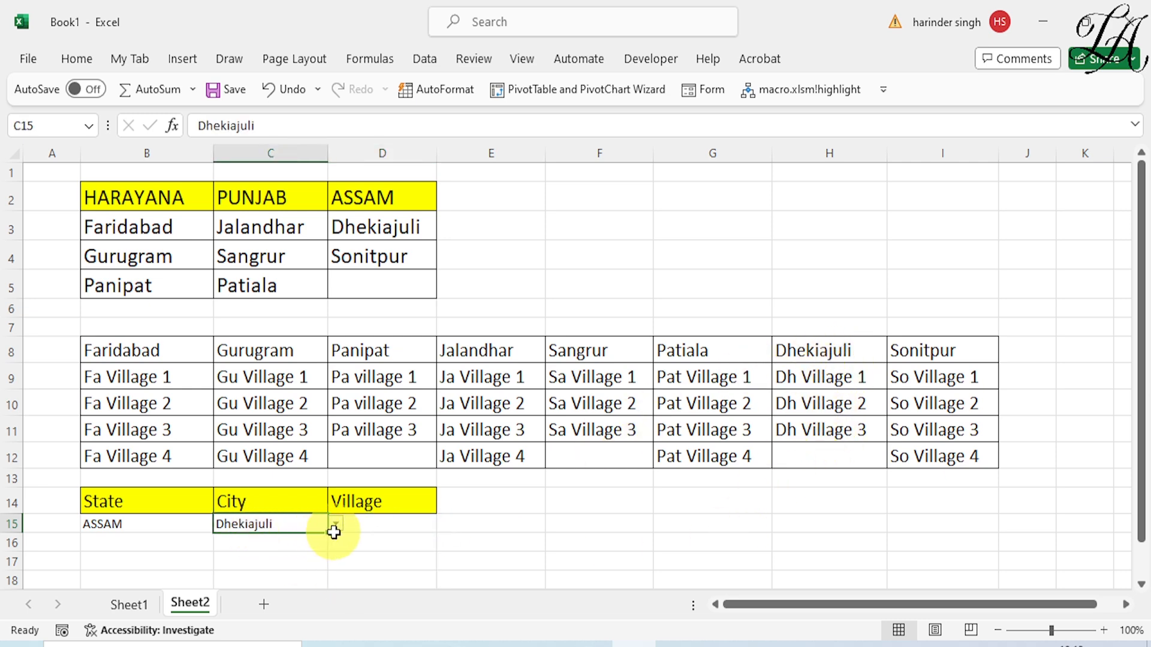
pyautogui.click(332, 530)
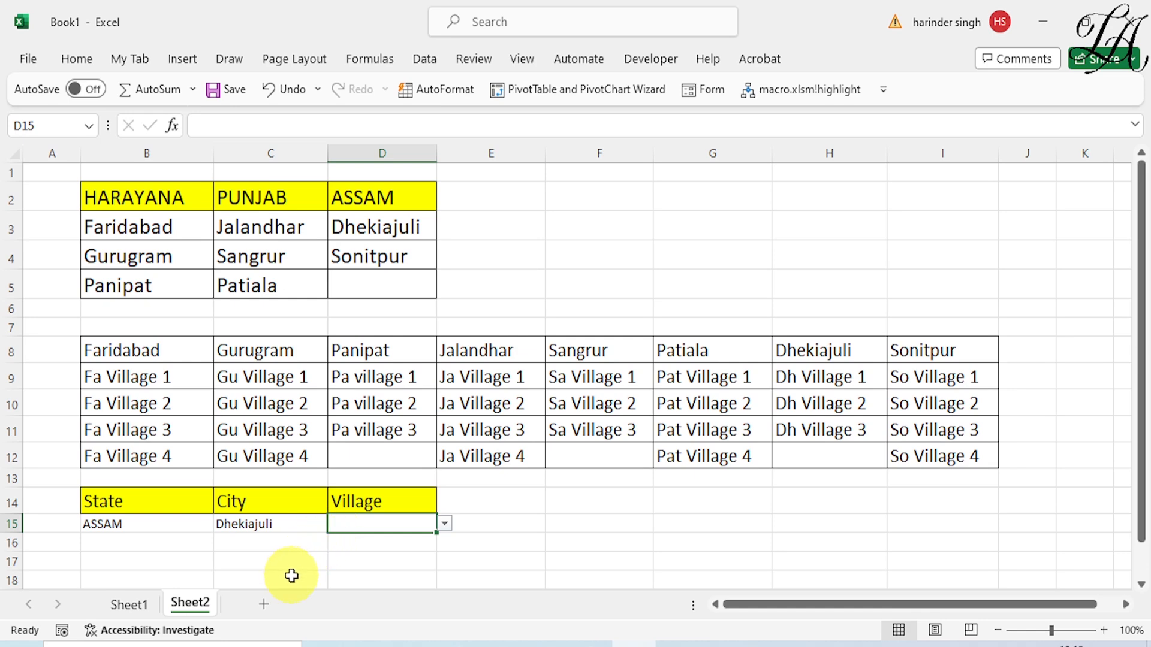
pyautogui.click(273, 528)
pyautogui.click(336, 525)
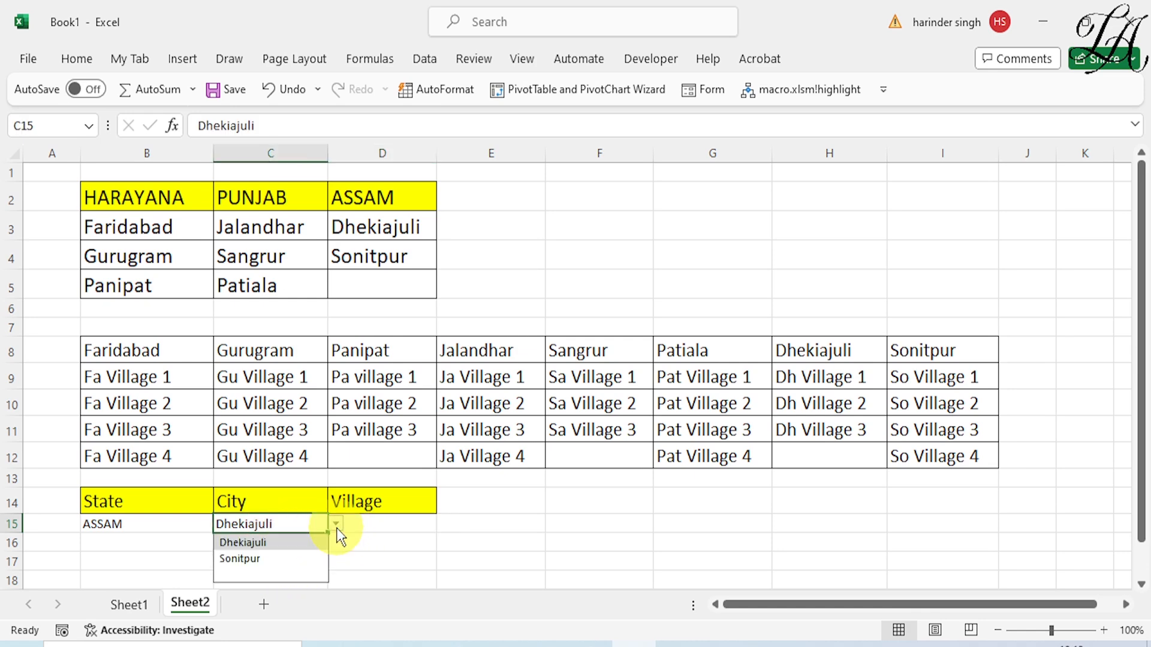
pyautogui.click(285, 558)
pyautogui.click(387, 526)
pyautogui.click(444, 523)
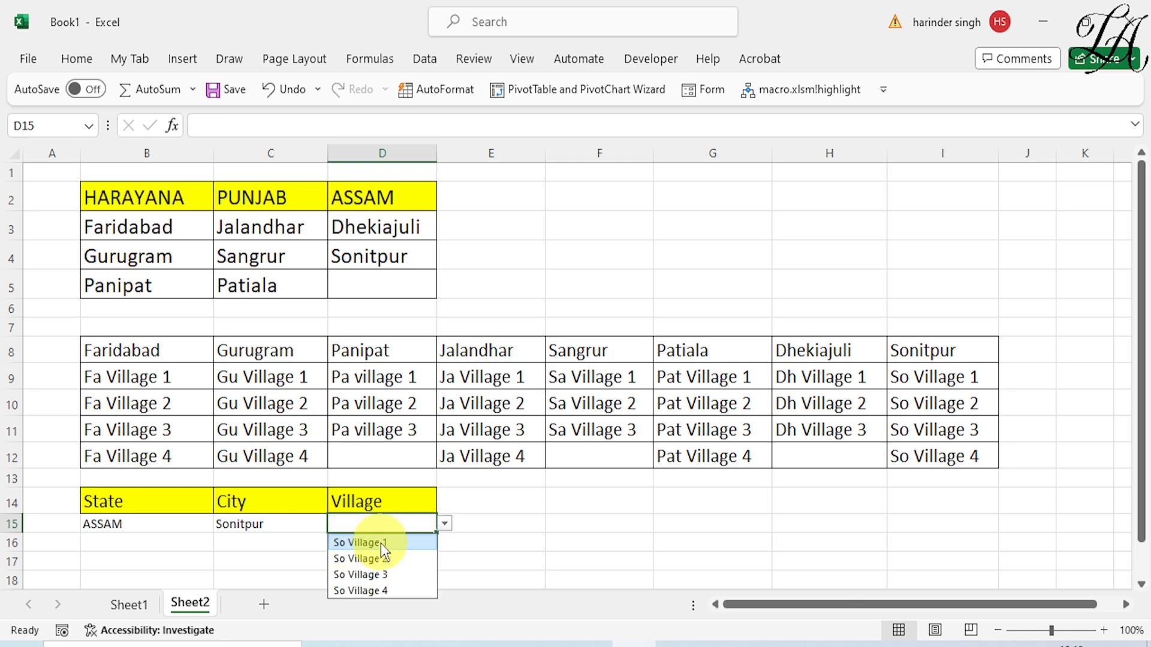
pyautogui.click(548, 561)
# Change the state in B15 to PUNJAB and choose Sangrur as the city in C15
pyautogui.click(153, 526)
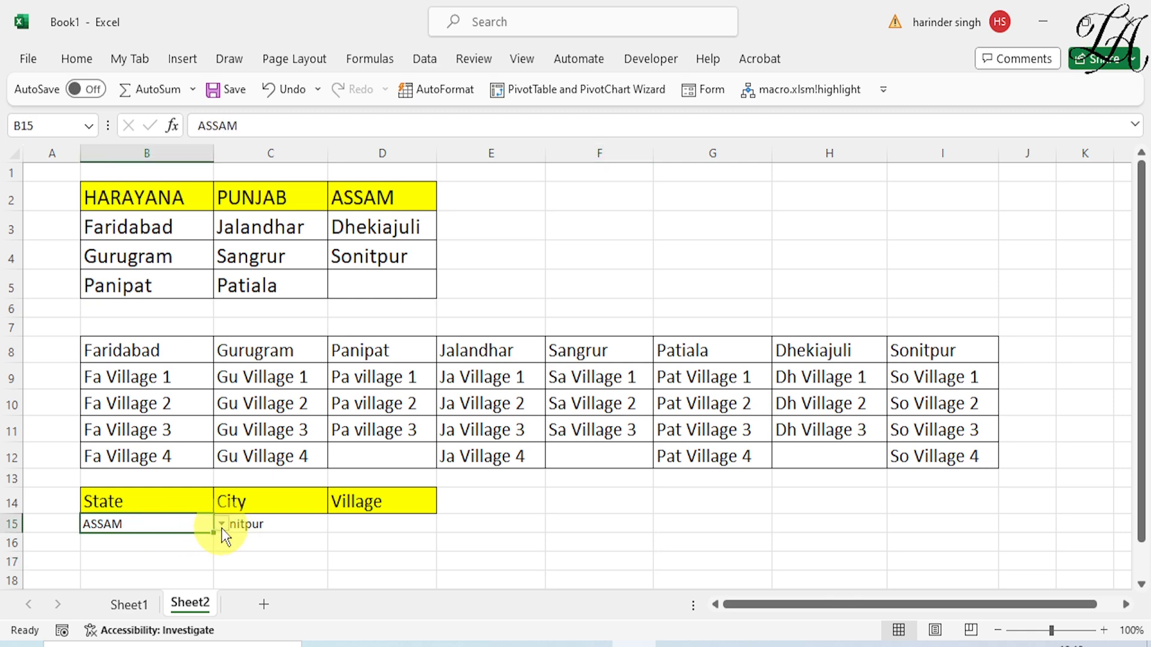
pyautogui.click(221, 525)
pyautogui.click(164, 558)
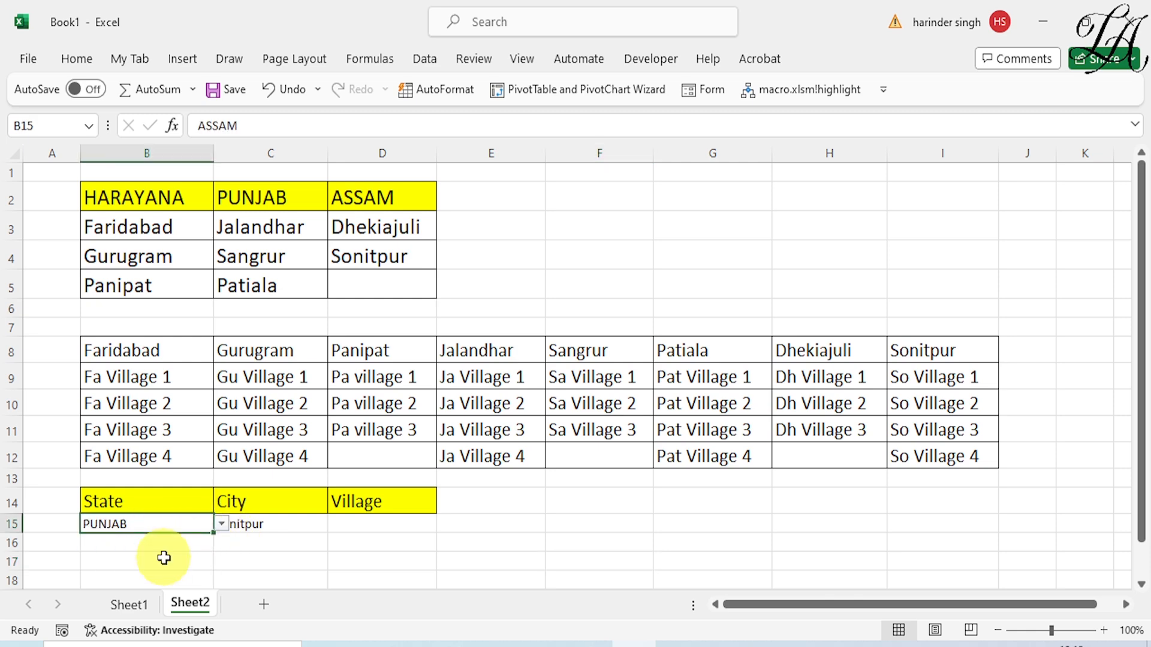
pyautogui.click(272, 530)
pyautogui.click(336, 524)
pyautogui.click(282, 558)
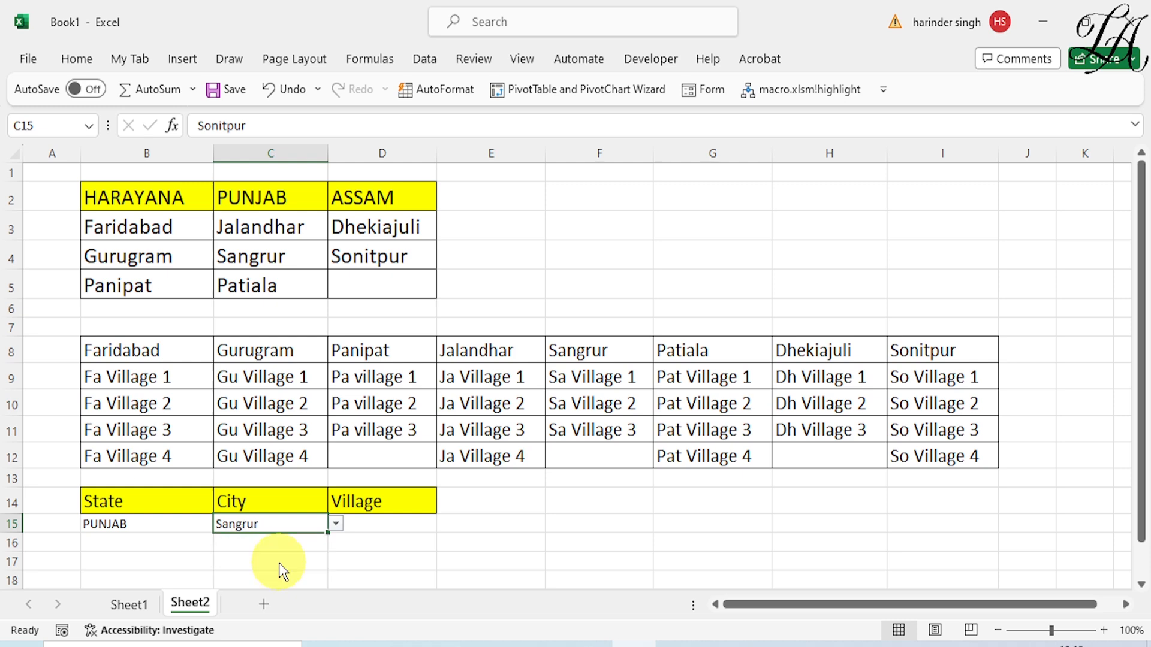
# Choose Sa Village 2 as the village in D15
pyautogui.click(386, 525)
pyautogui.click(444, 525)
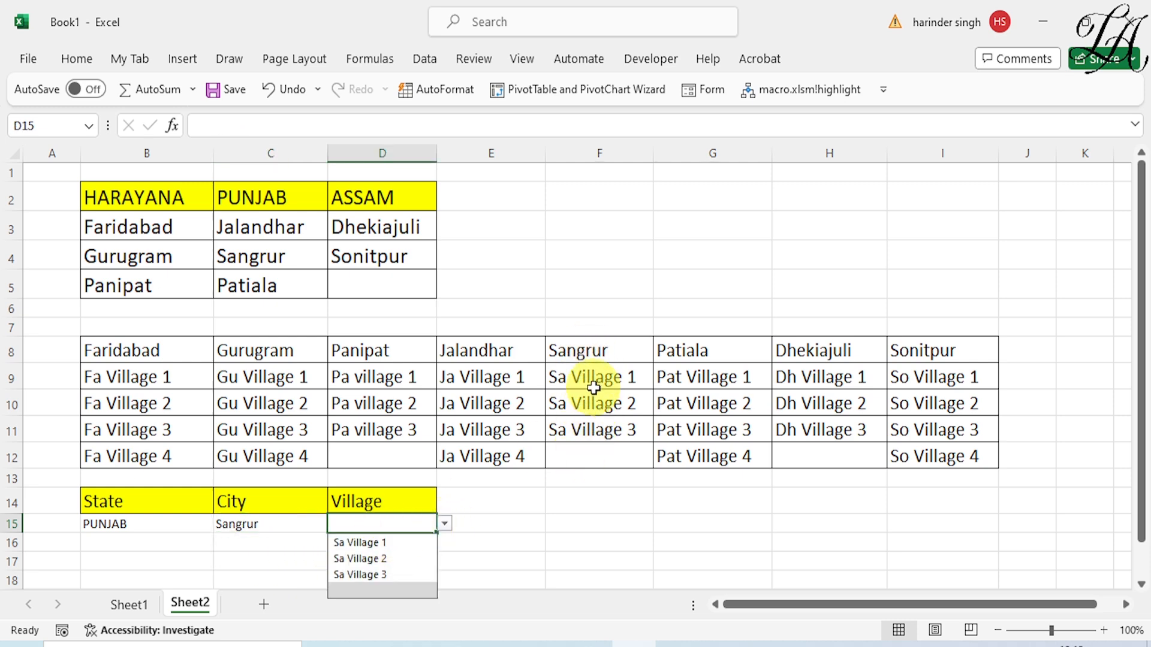
pyautogui.click(355, 559)
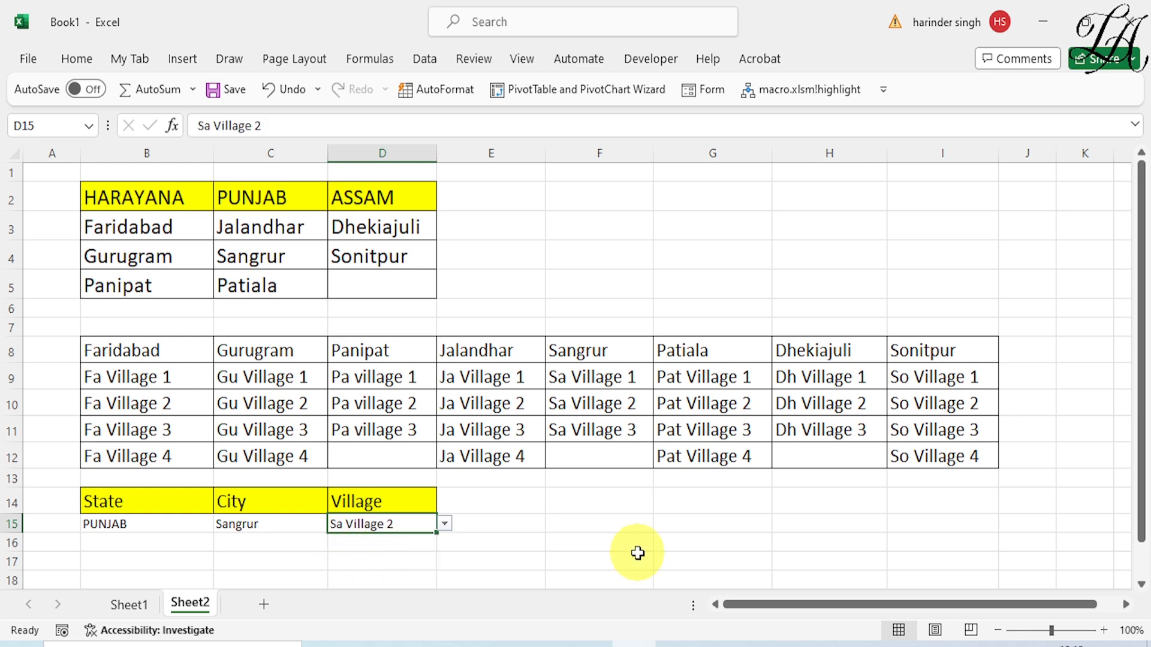
pyautogui.click(637, 553)
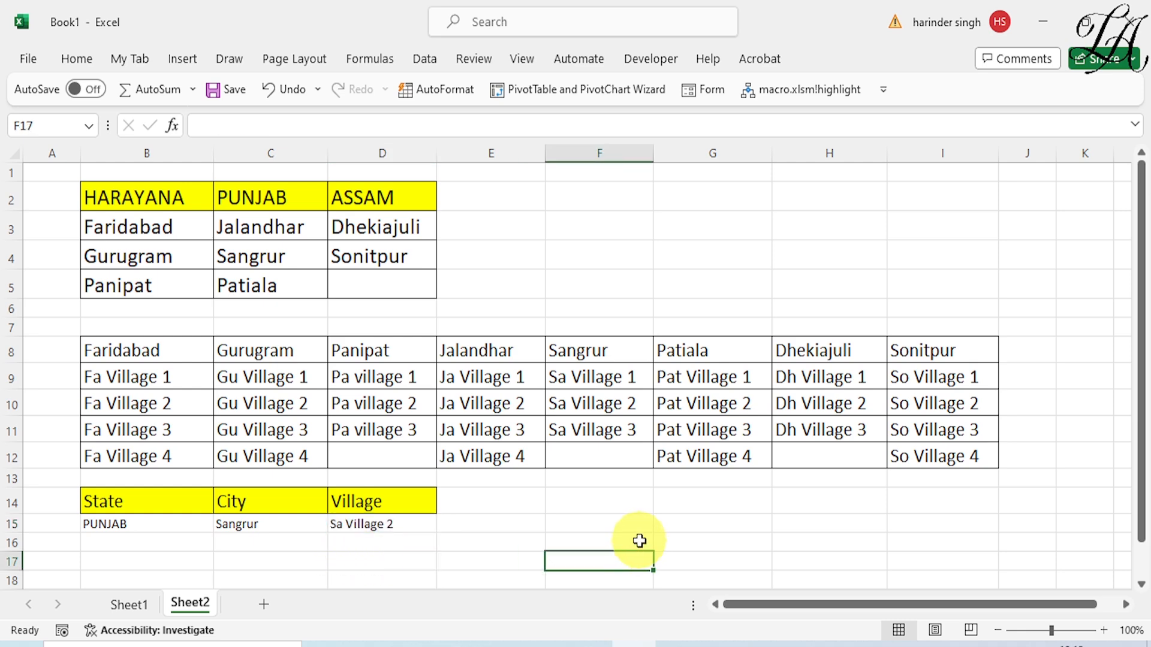